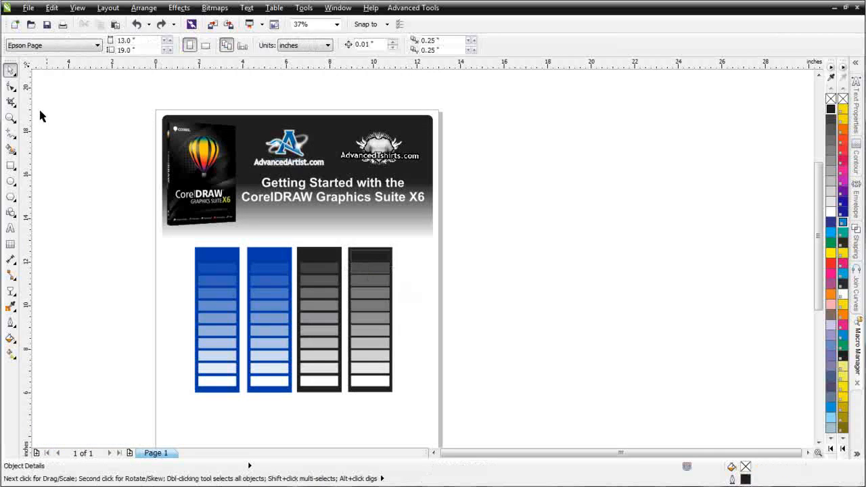
Convert the first blue gradient column to a 300 dpi CMYK Color (32-bit) bitmap with the transparent background turned off.
{"action": "left_click", "coordinate": [10, 118]}
{"action": "left_click_drag", "start_coordinate": [143, 223], "coordinate": [466, 412]}
{"action": "left_click", "coordinate": [11, 71]}
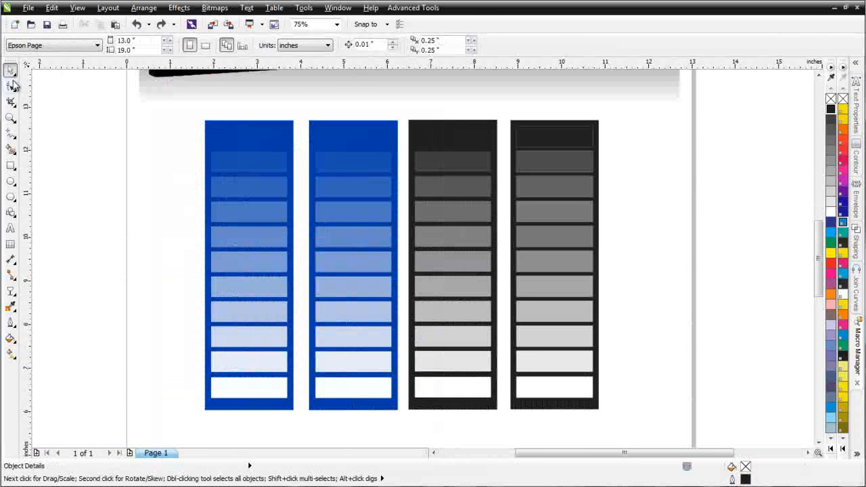
{"action": "left_click_drag", "start_coordinate": [93, 96], "coordinate": [305, 413]}
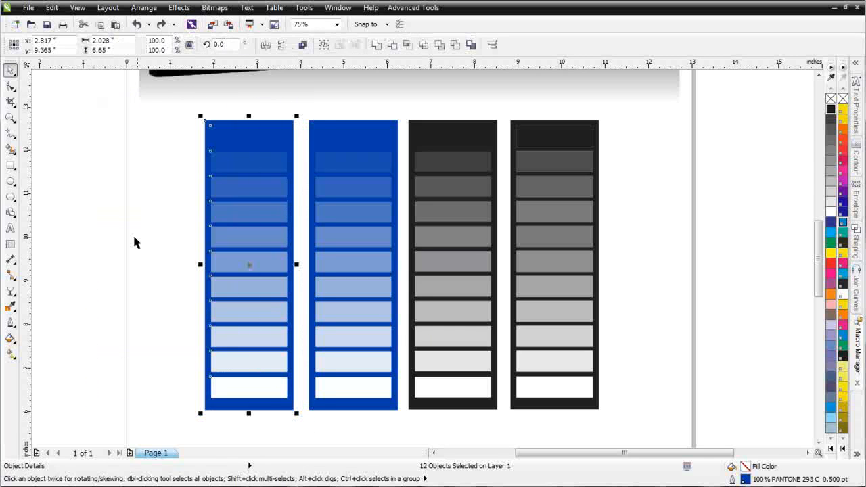
{"action": "left_click", "coordinate": [215, 7]}
{"action": "left_click", "coordinate": [243, 21]}
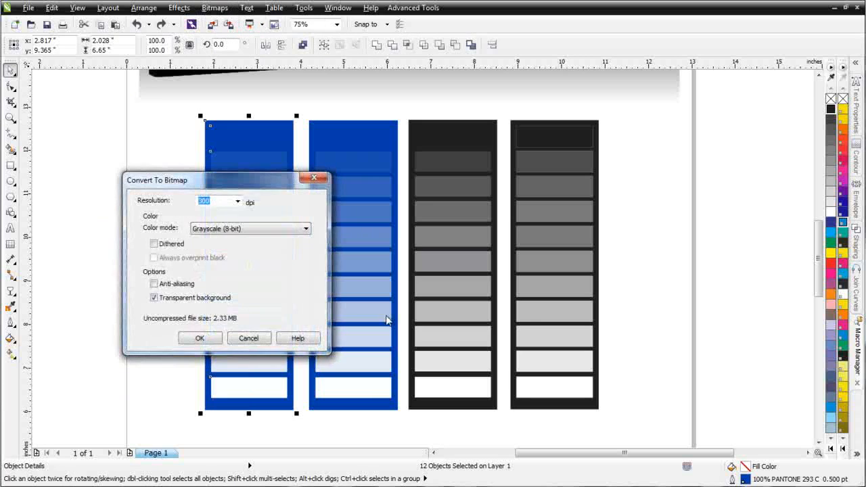
{"action": "left_click", "coordinate": [306, 229]}
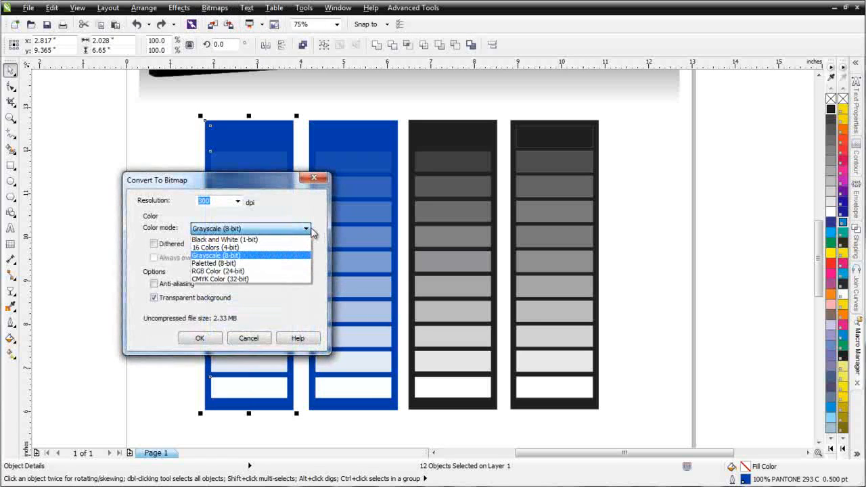
{"action": "left_click", "coordinate": [288, 278]}
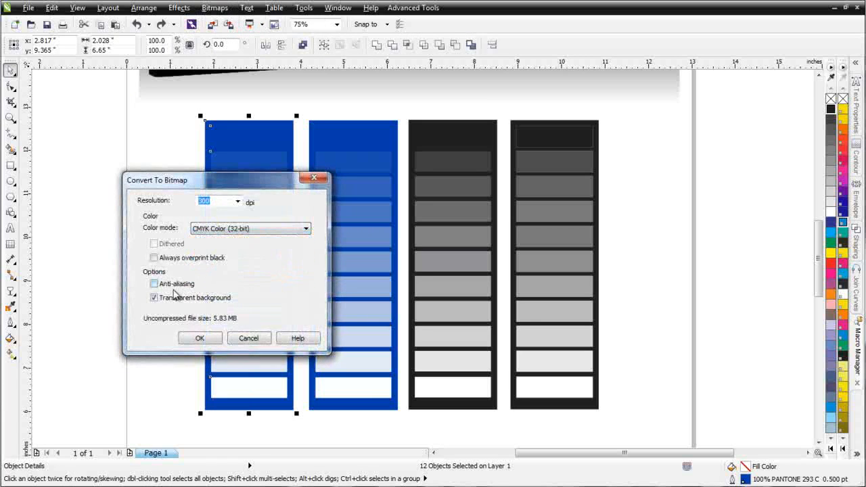
{"action": "left_click", "coordinate": [155, 297]}
{"action": "left_click", "coordinate": [200, 336]}
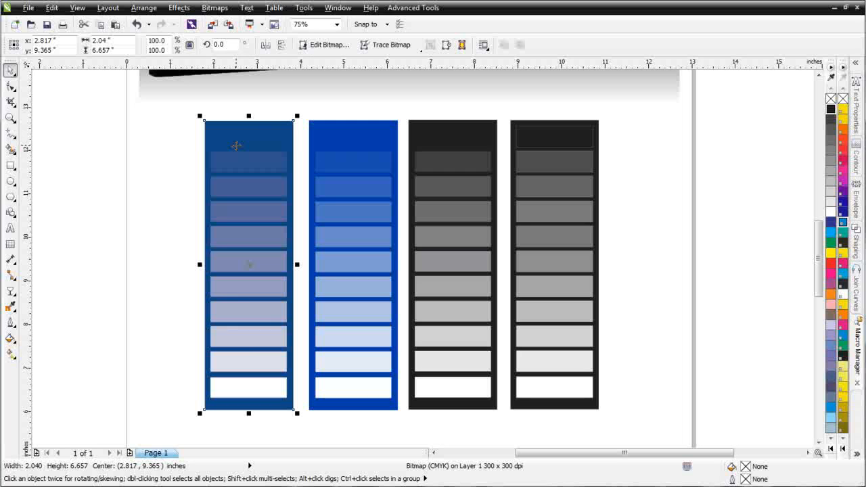
Convert the second blue gradient column to a 300 dpi RGB Color (24-bit) bitmap.
{"action": "left_click_drag", "start_coordinate": [418, 432], "coordinate": [294, 113]}
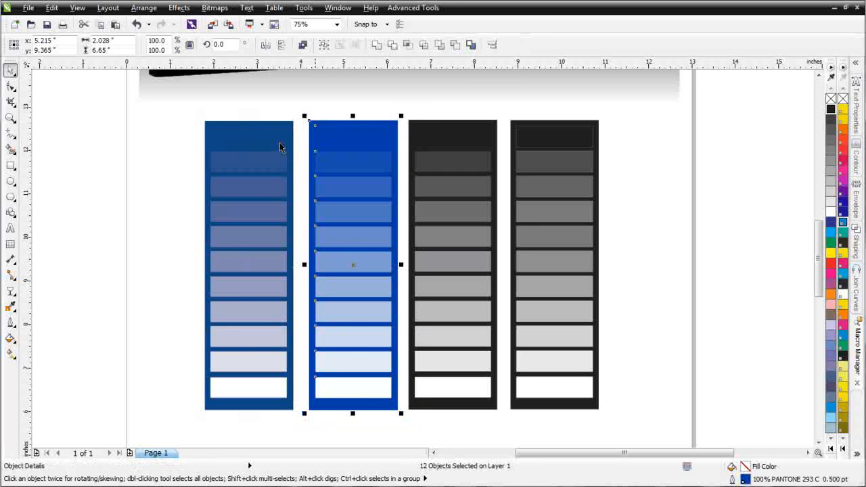
{"action": "left_click", "coordinate": [215, 7]}
{"action": "left_click", "coordinate": [227, 23]}
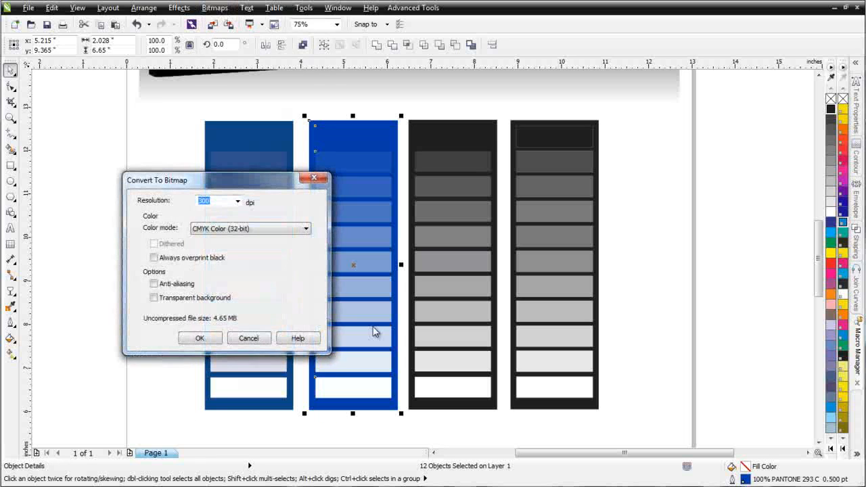
{"action": "left_click", "coordinate": [306, 228]}
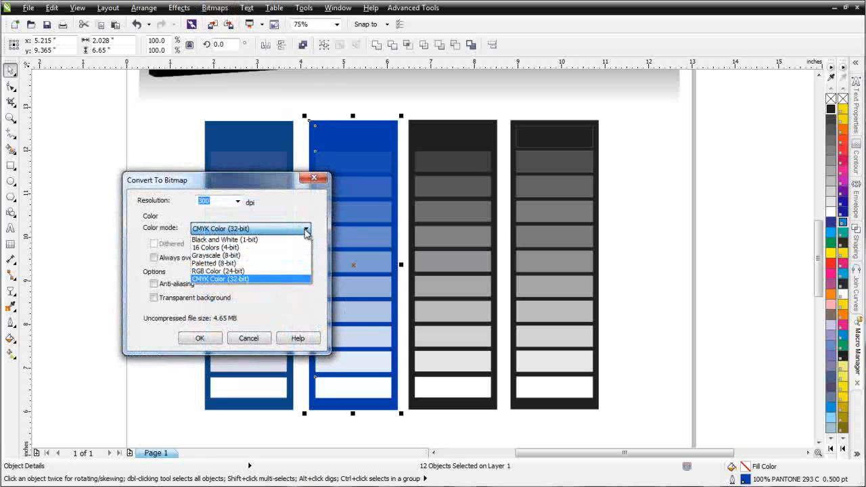
{"action": "left_click", "coordinate": [291, 271]}
{"action": "left_click", "coordinate": [199, 338]}
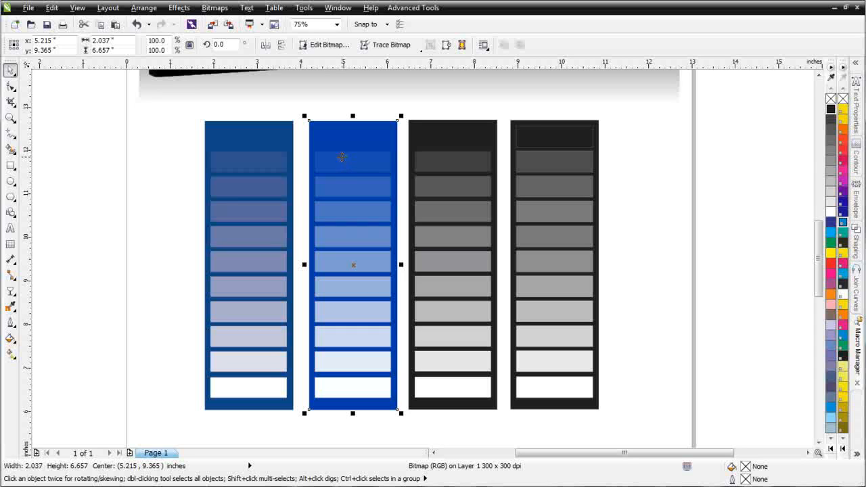
Convert the black gradient column beside the blue ones to a 300 dpi Grayscale (8-bit) bitmap.
{"action": "left_click_drag", "start_coordinate": [517, 431], "coordinate": [380, 111]}
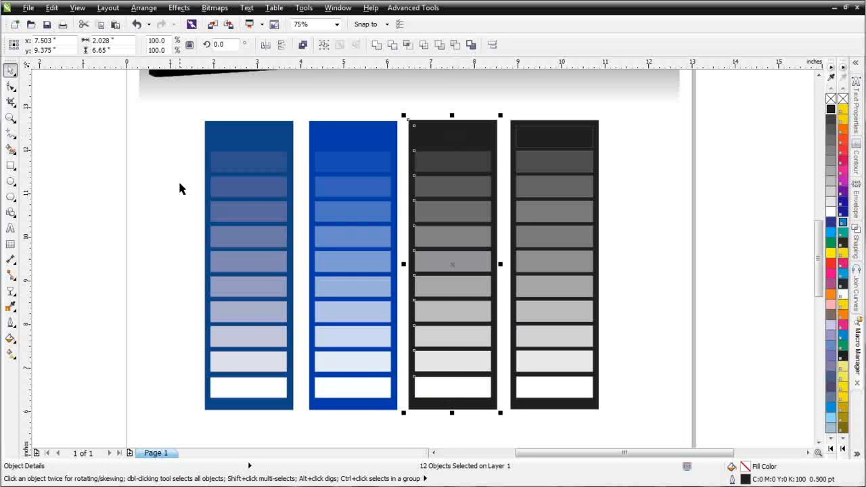
{"action": "left_click", "coordinate": [215, 9]}
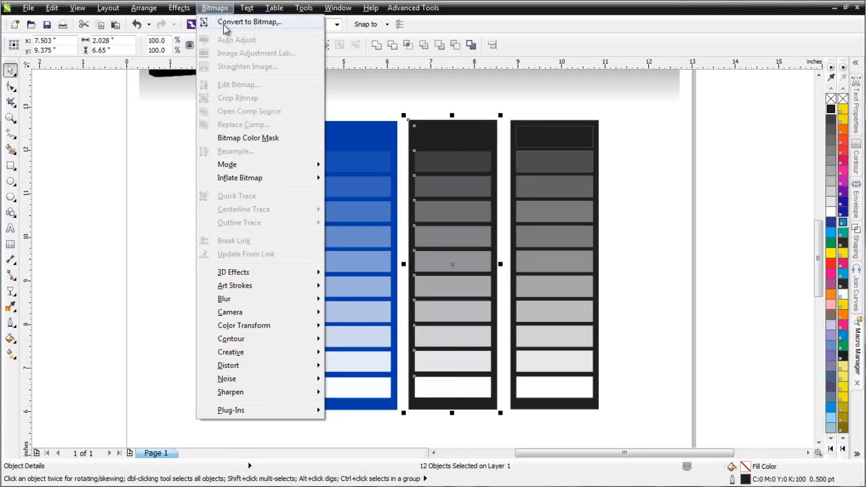
{"action": "left_click", "coordinate": [229, 24]}
{"action": "left_click", "coordinate": [304, 230]}
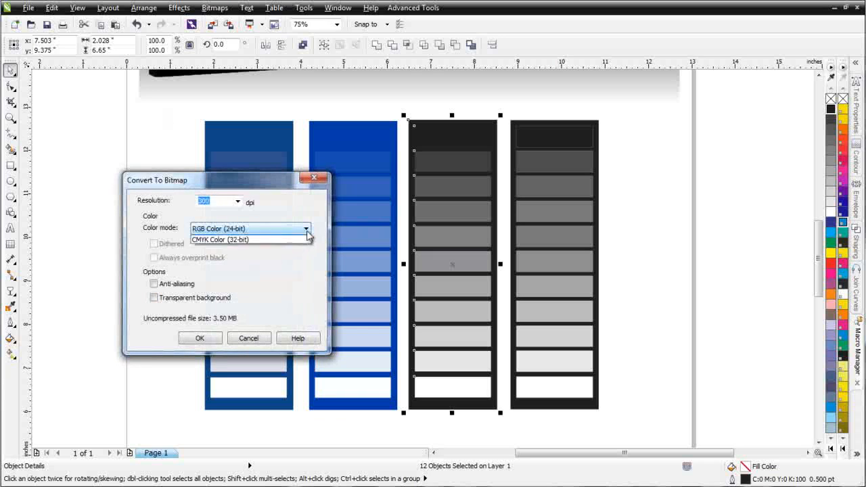
{"action": "left_click", "coordinate": [274, 255]}
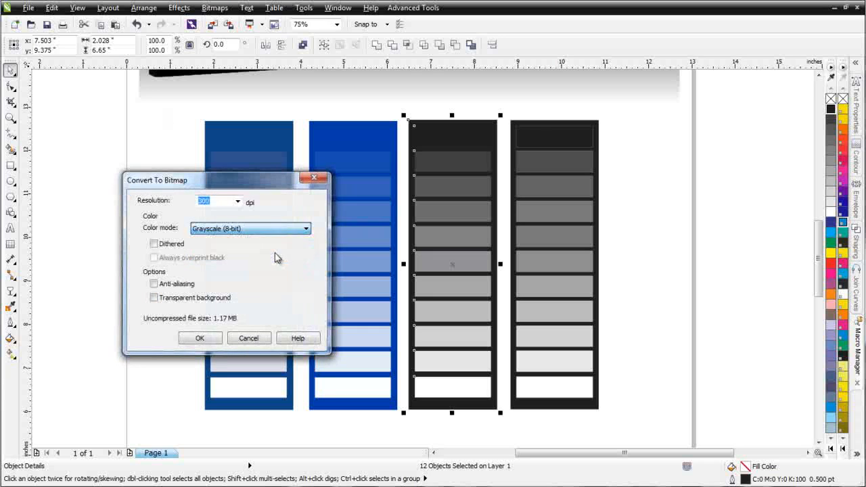
{"action": "left_click", "coordinate": [198, 337]}
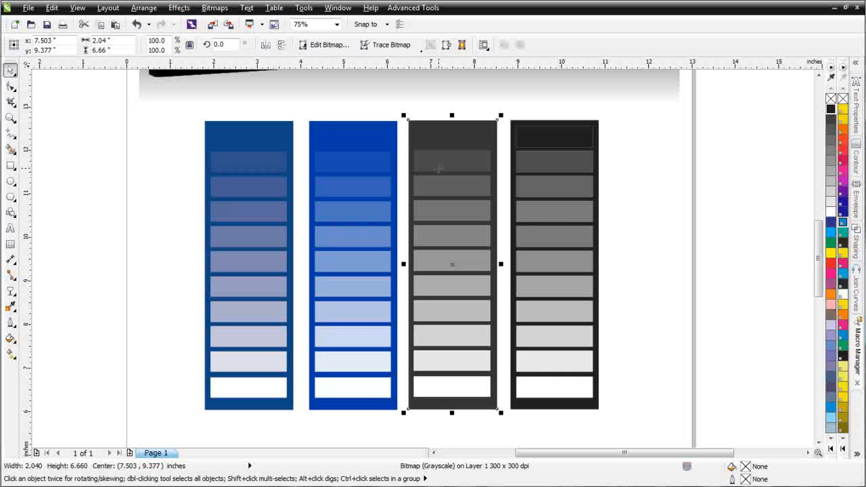
Check the gray values of the converted column with the Color Eyedropper and undo the grayscale conversion.
{"action": "left_click", "coordinate": [11, 307]}
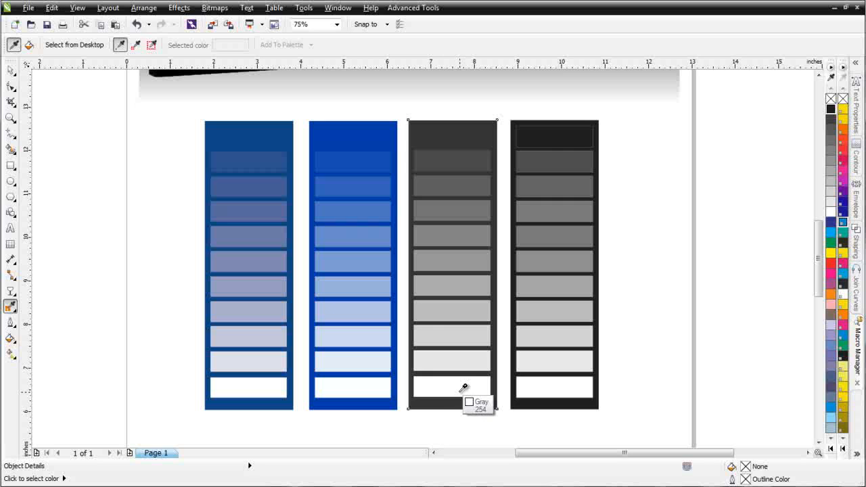
{"action": "left_click", "coordinate": [10, 70]}
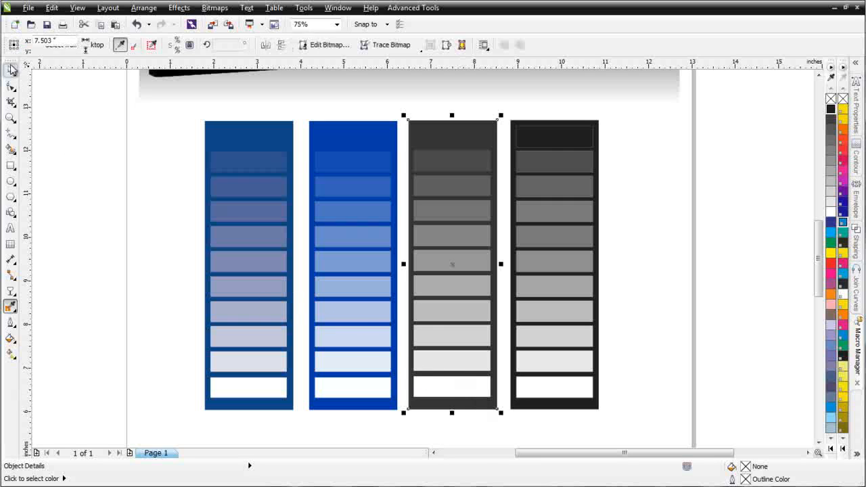
{"action": "key", "text": "ctrl+z"}
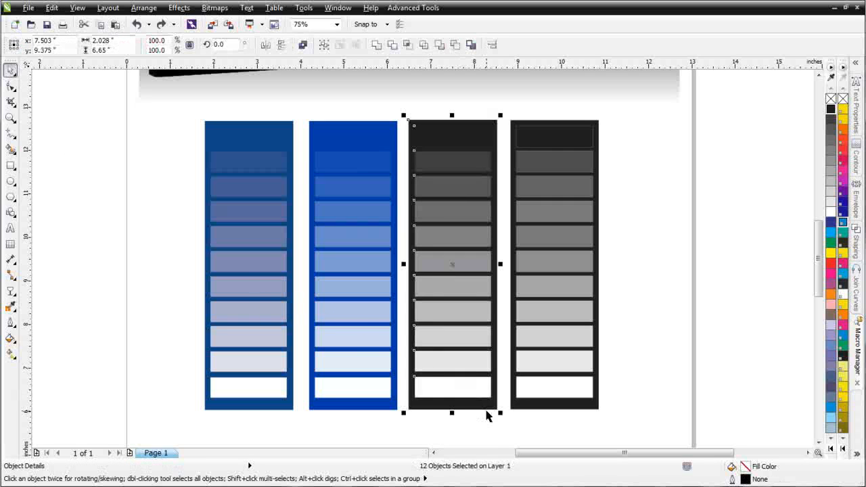
Enable Preserve pure black in the default color management settings.
{"action": "left_click", "coordinate": [304, 8]}
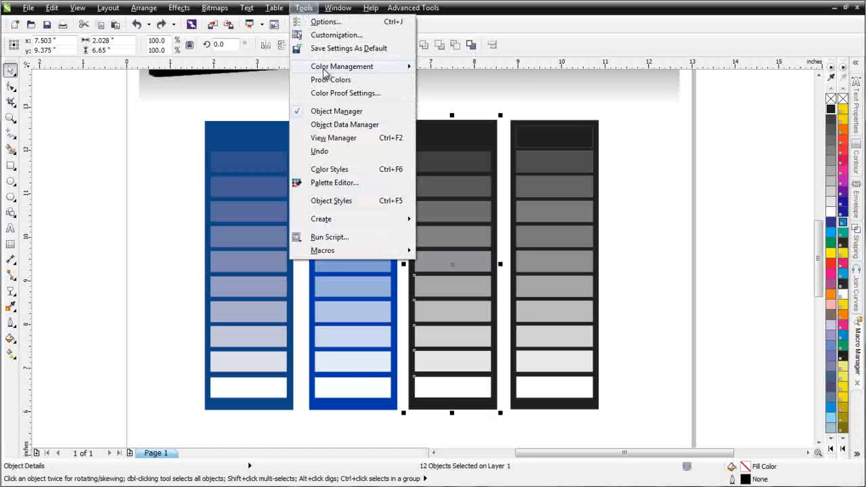
{"action": "mouse_move", "coordinate": [324, 69]}
{"action": "left_click", "coordinate": [477, 67]}
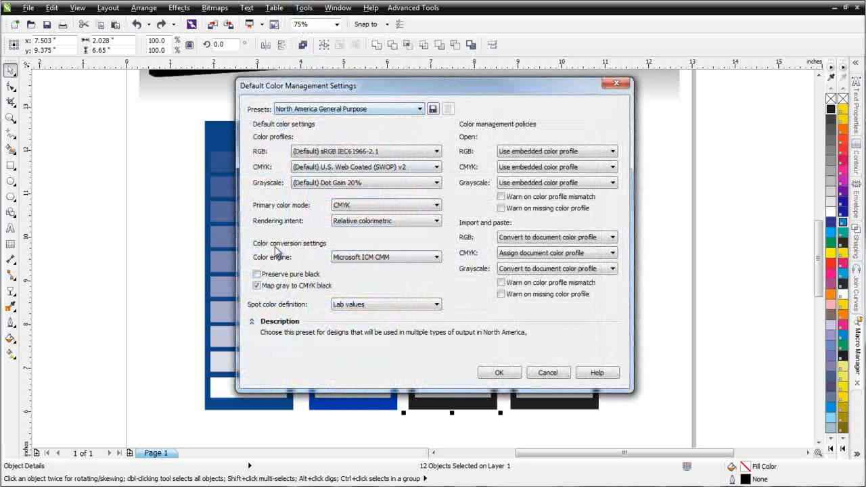
{"action": "mouse_move", "coordinate": [259, 281]}
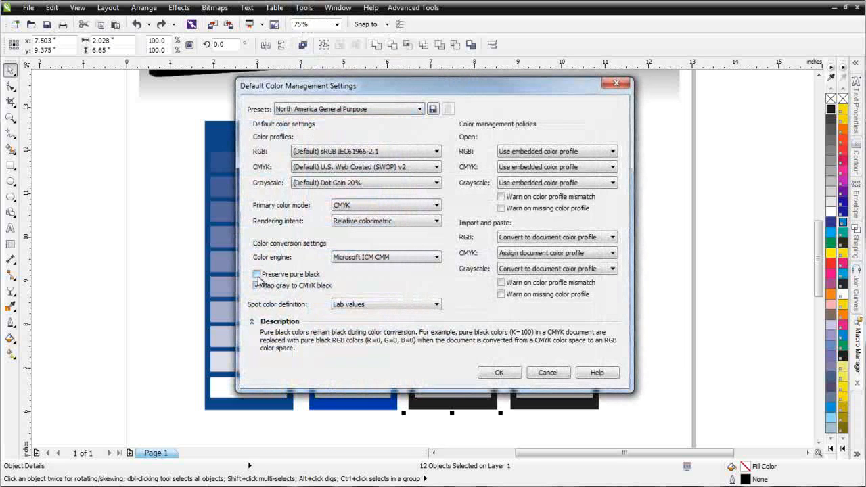
{"action": "left_click", "coordinate": [257, 274]}
{"action": "left_click", "coordinate": [498, 373]}
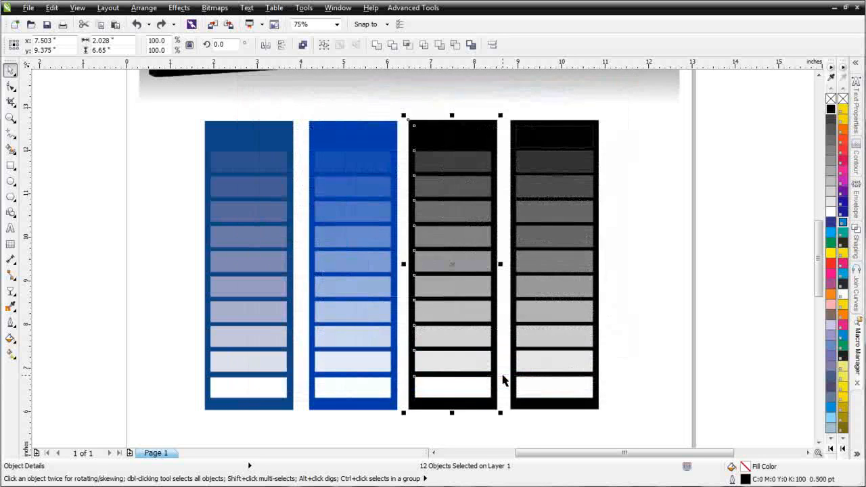
Convert the selected black column again to a 300 dpi Grayscale (8-bit) bitmap.
{"action": "left_click", "coordinate": [215, 8]}
{"action": "left_click", "coordinate": [225, 23]}
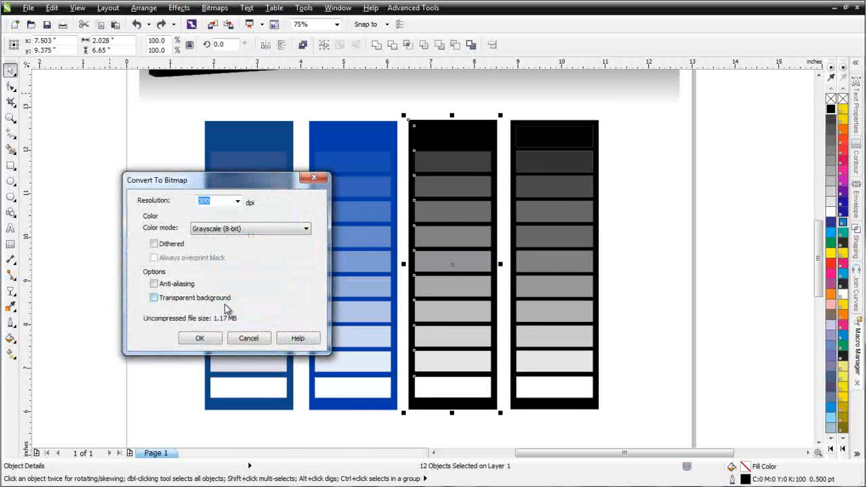
{"action": "left_click", "coordinate": [200, 339]}
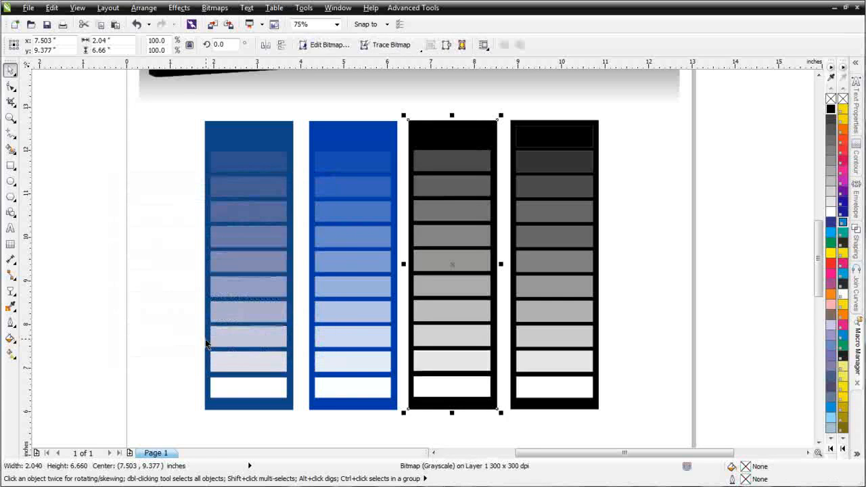
Examine the gray values of the new grayscale bitmap's shades with the Color Eyedropper.
{"action": "left_click", "coordinate": [11, 290]}
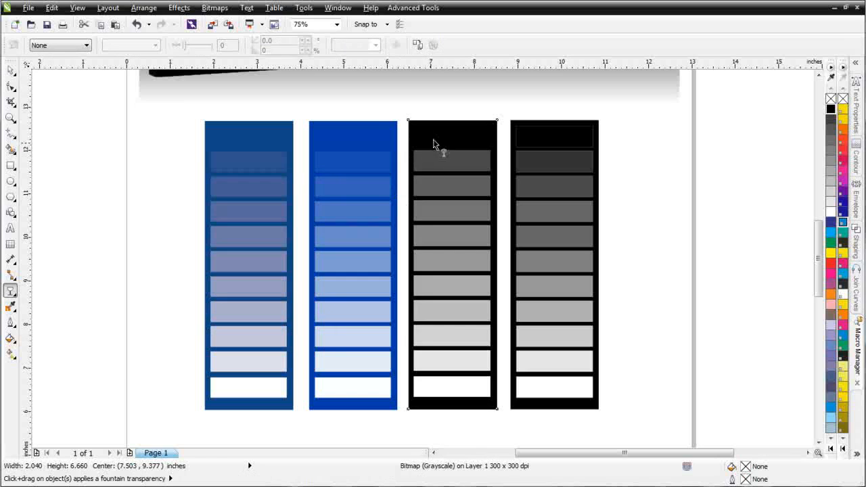
{"action": "left_click", "coordinate": [10, 305]}
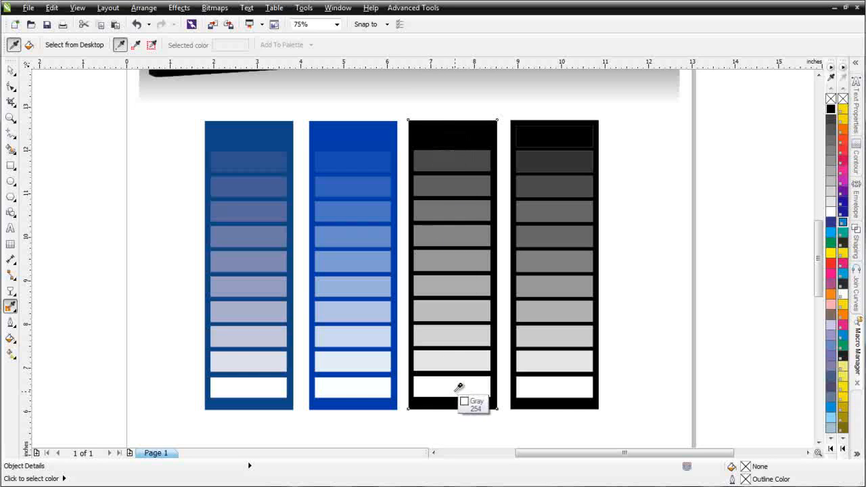
{"action": "left_click", "coordinate": [10, 70]}
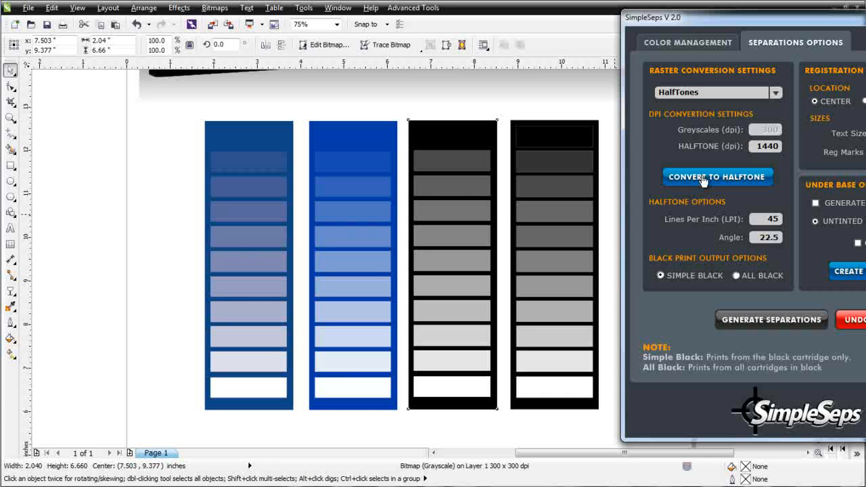
Convert the grayscale column to a halftone with SimpleSeps at 1440 dpi, 45 LPI and a 22.5 angle, and select the converted bitmap.
{"action": "left_click", "coordinate": [717, 177]}
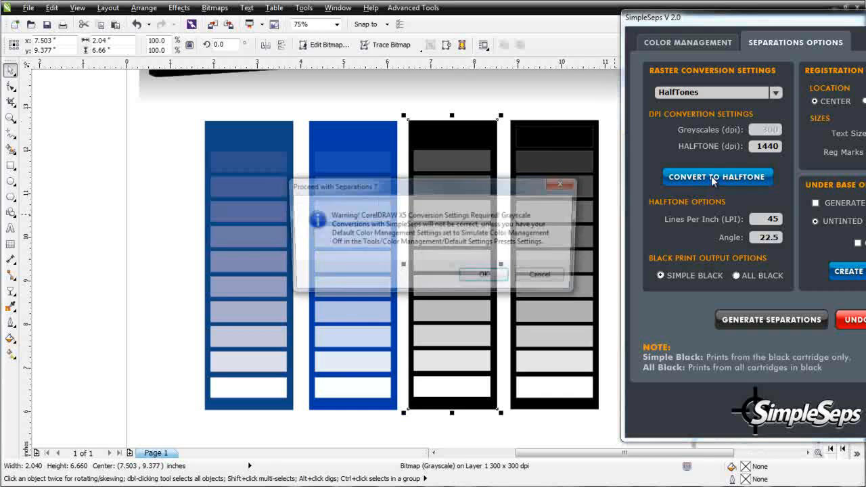
{"action": "left_click", "coordinate": [482, 277]}
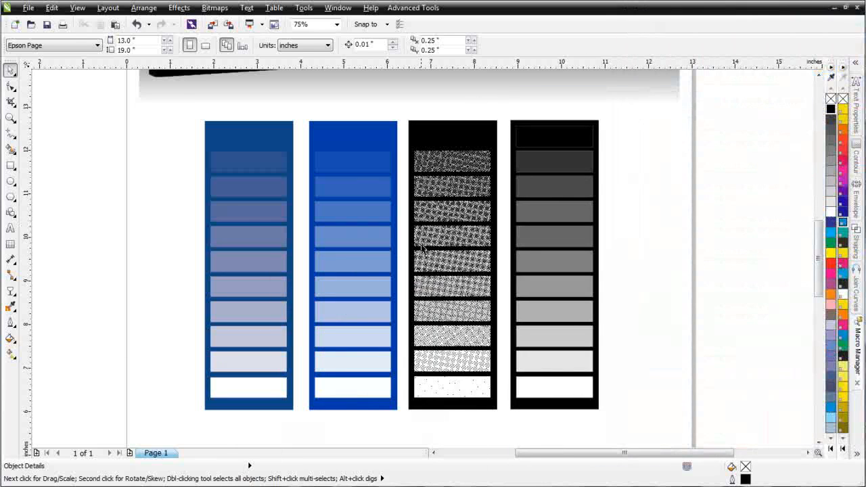
{"action": "left_click", "coordinate": [428, 240]}
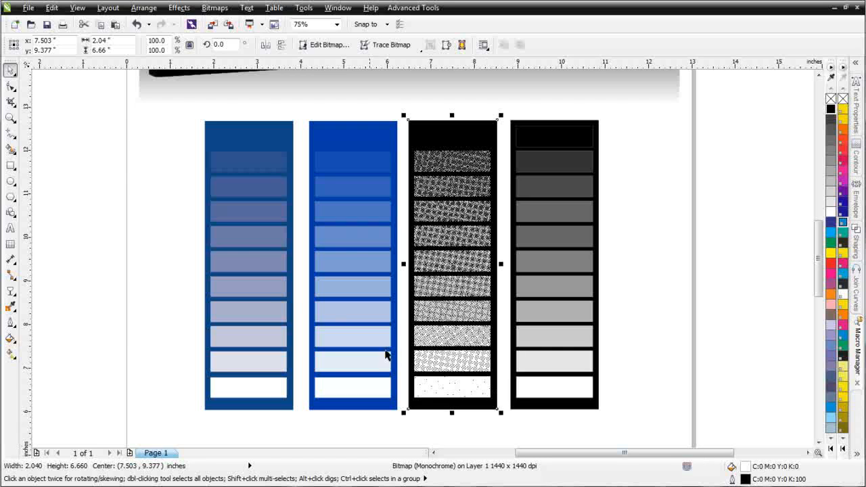
Inspect the halftone dots in the column's lightest swatches up close and undo the halftone conversion.
{"action": "left_click", "coordinate": [11, 117]}
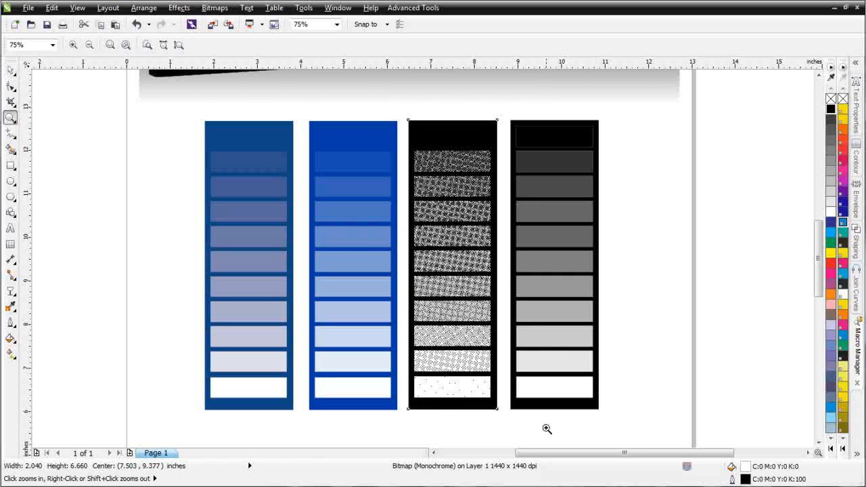
{"action": "left_click_drag", "start_coordinate": [535, 433], "coordinate": [433, 249]}
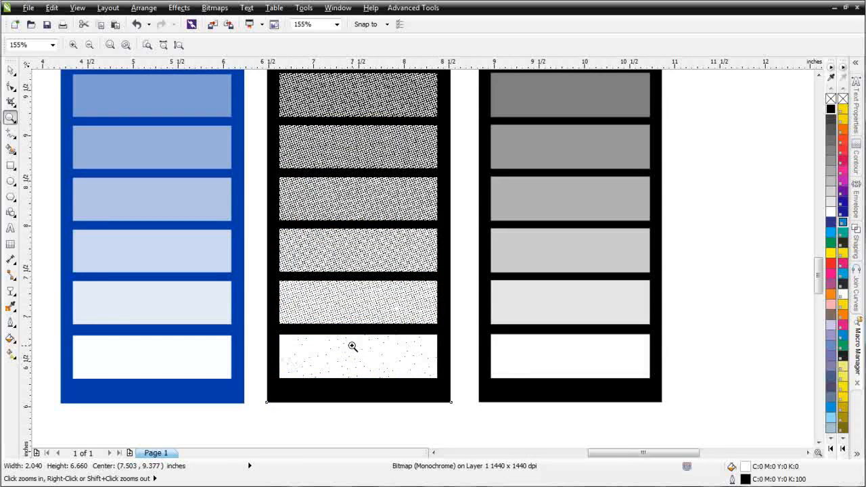
{"action": "key", "text": "ctrl+z"}
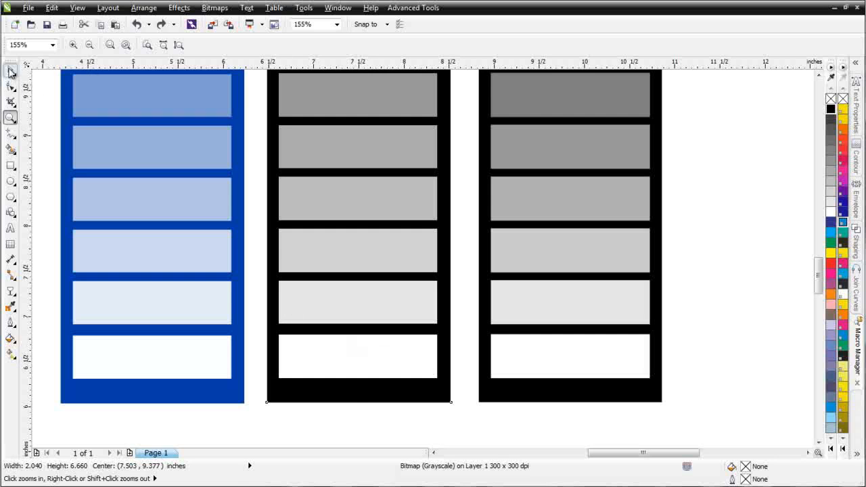
Set the default color management preset to Simulate Color Management Off.
{"action": "left_click", "coordinate": [11, 71]}
{"action": "left_click", "coordinate": [304, 7]}
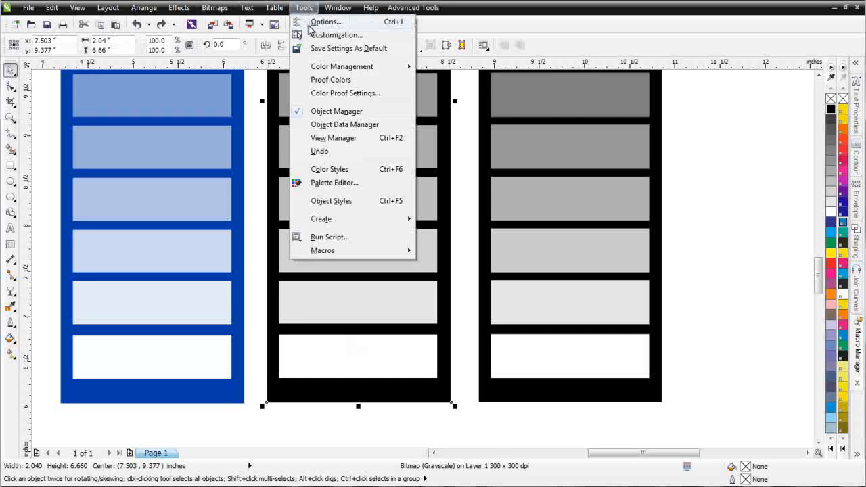
{"action": "left_click", "coordinate": [451, 70]}
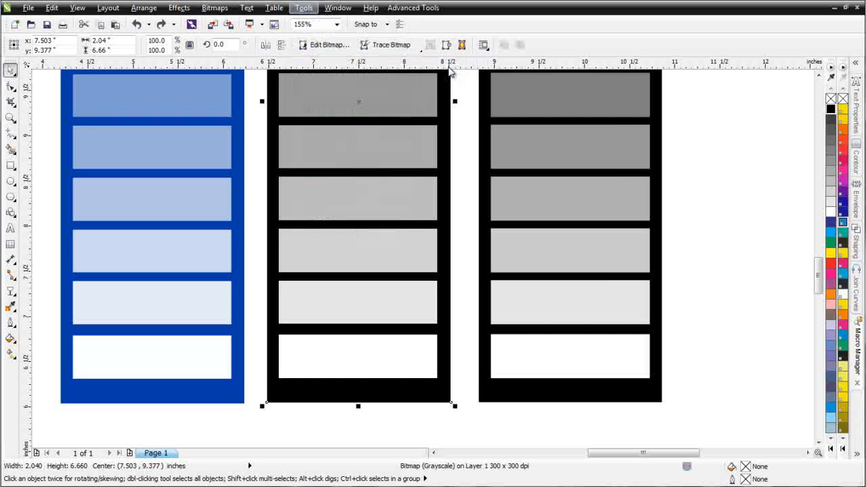
{"action": "left_click", "coordinate": [420, 109]}
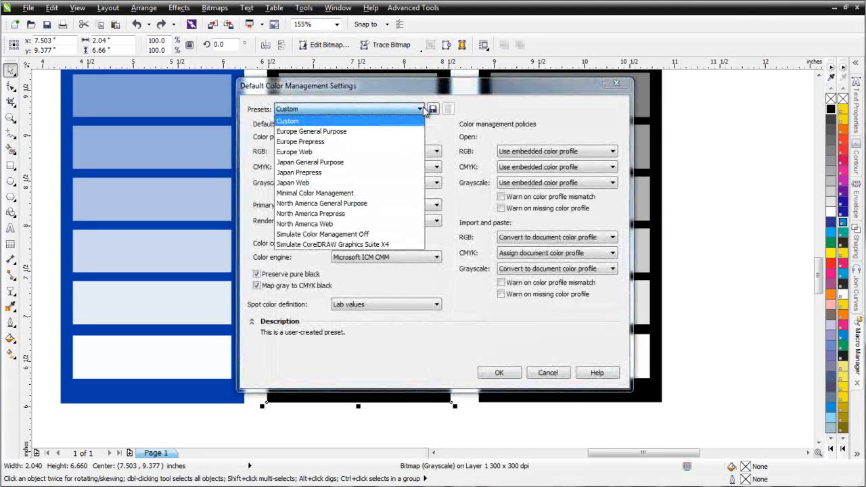
{"action": "left_click", "coordinate": [372, 234]}
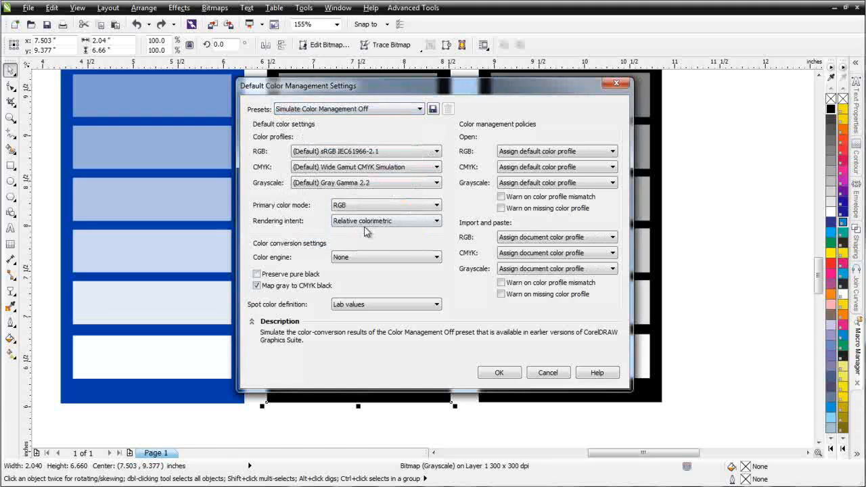
{"action": "left_click", "coordinate": [499, 373]}
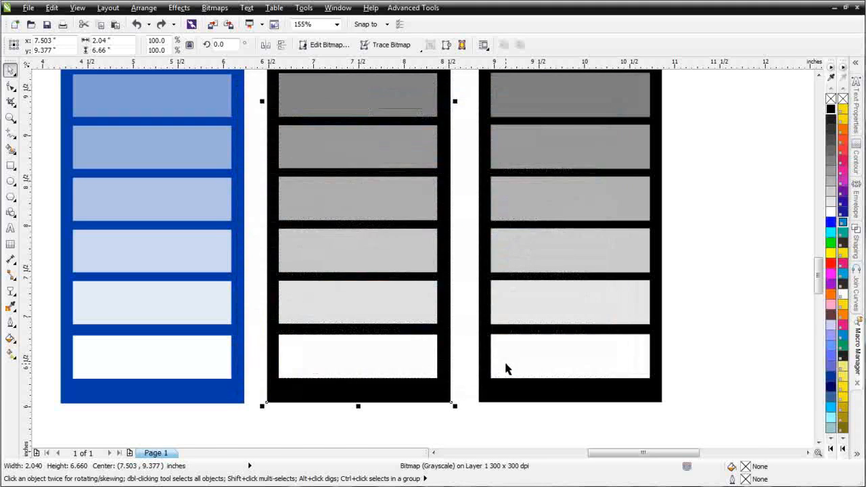
Undo the black column's grayscale conversion and convert it again to a 300 dpi Grayscale (8-bit) bitmap without anti-aliasing.
{"action": "key", "text": "F3"}
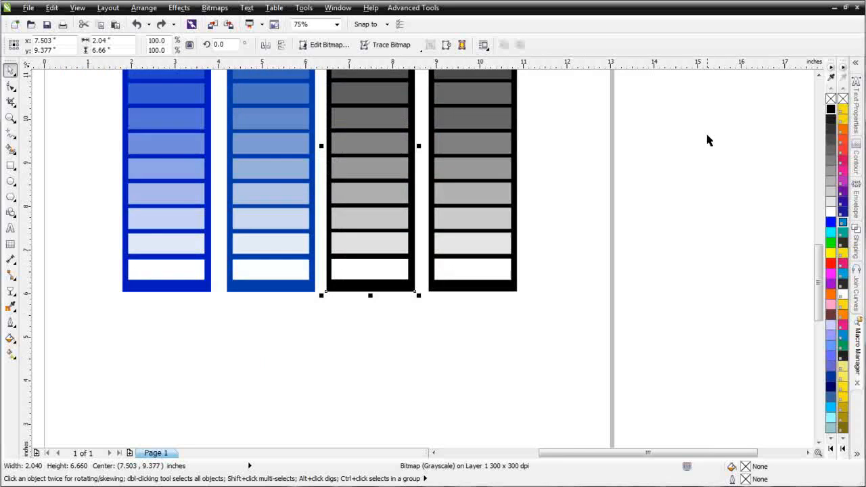
{"action": "left_click", "coordinate": [818, 76]}
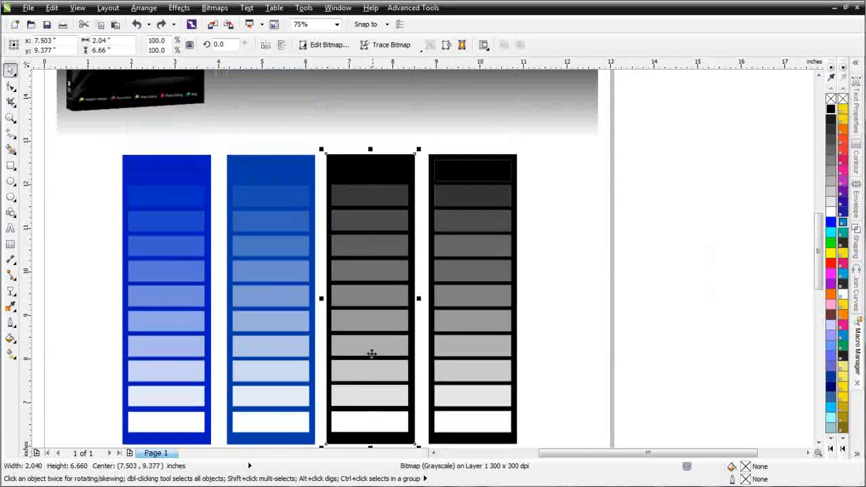
{"action": "key", "text": "ctrl+z"}
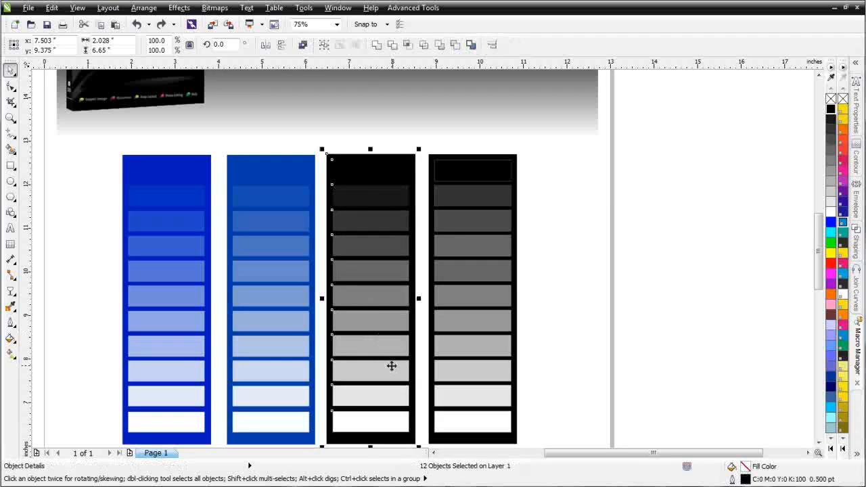
{"action": "left_click", "coordinate": [222, 8]}
{"action": "left_click", "coordinate": [225, 25]}
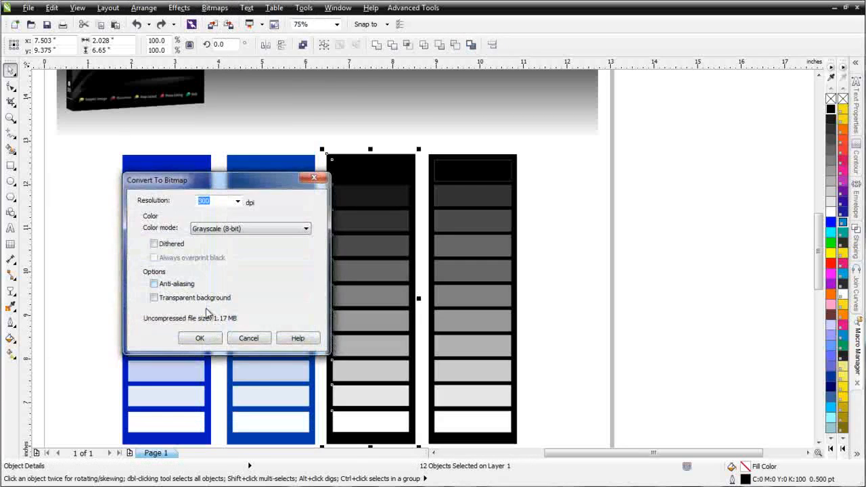
{"action": "left_click", "coordinate": [203, 338]}
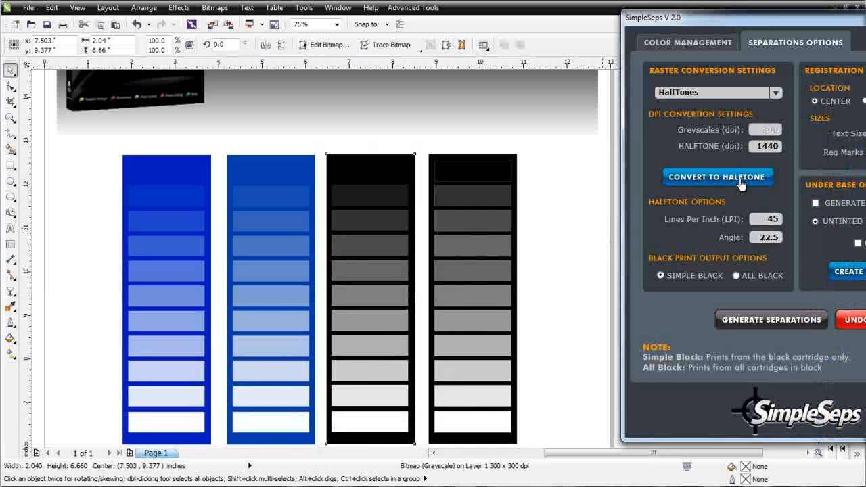
Convert the grayscale column to a Simple Black halftone with SimpleSeps at 1440 dpi, 45 LPI and a 22.5 angle.
{"action": "left_click", "coordinate": [741, 182]}
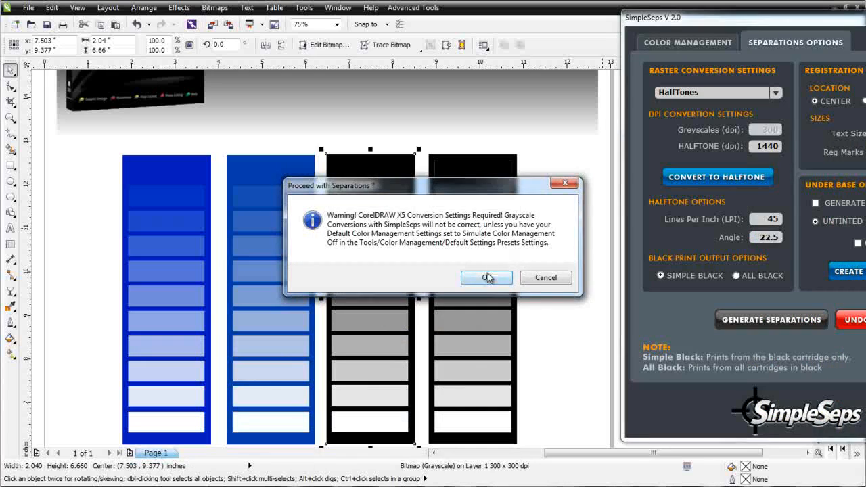
{"action": "left_click", "coordinate": [487, 276]}
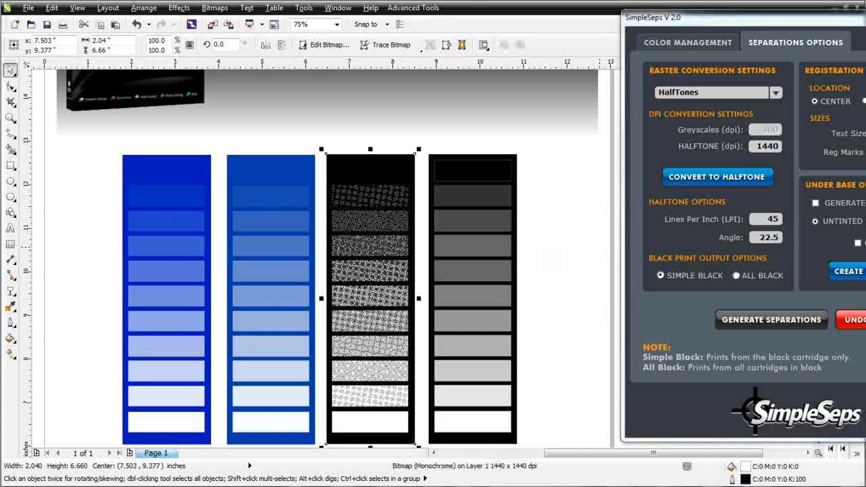
{"action": "key", "text": "alt+F4"}
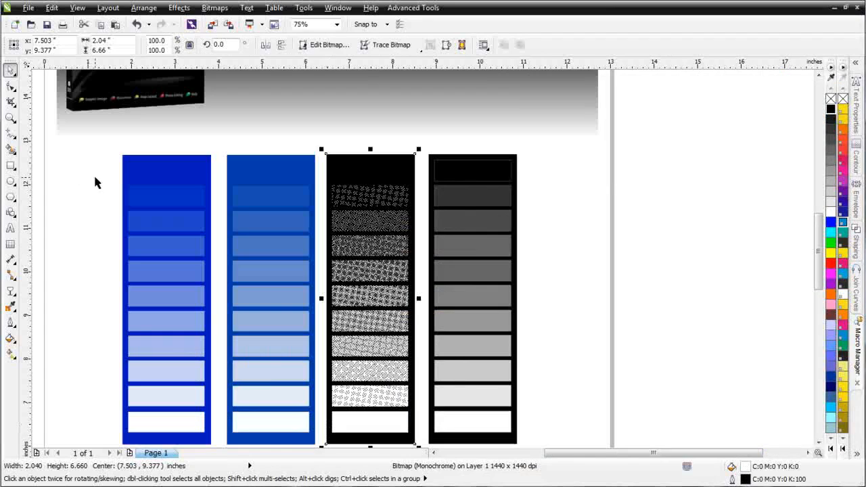
Inspect the halftone dots in the column's lighter swatches up close, then compare the whole column with its neighbours.
{"action": "left_click", "coordinate": [11, 118]}
{"action": "left_click_drag", "start_coordinate": [344, 261], "coordinate": [499, 427]}
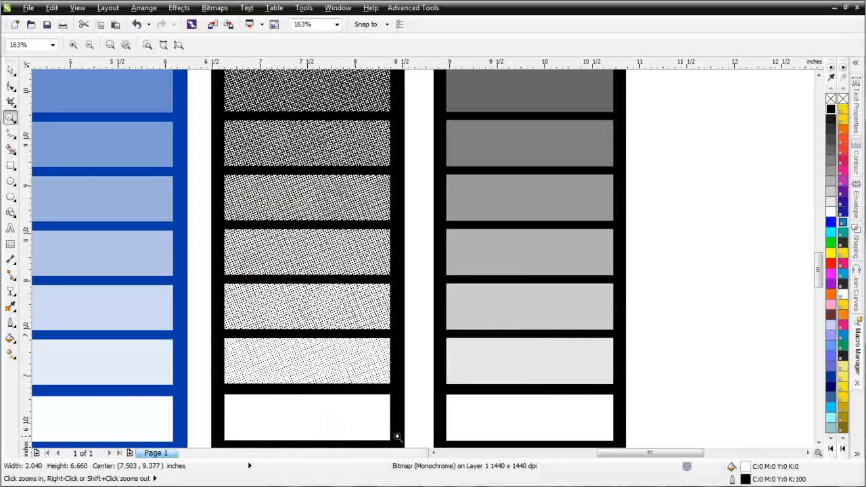
{"action": "right_click", "coordinate": [320, 381]}
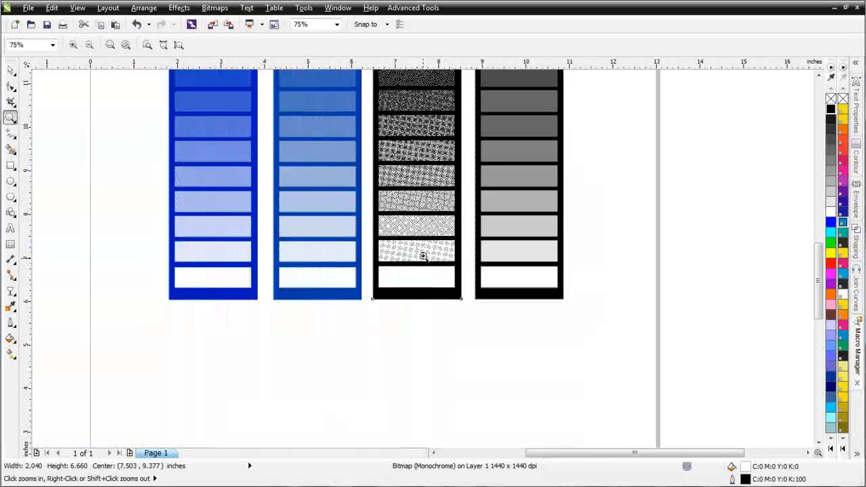
{"action": "left_click", "coordinate": [819, 75]}
{"action": "left_click", "coordinate": [819, 75]}
{"action": "left_click", "coordinate": [819, 75]}
{"action": "left_click", "coordinate": [819, 75]}
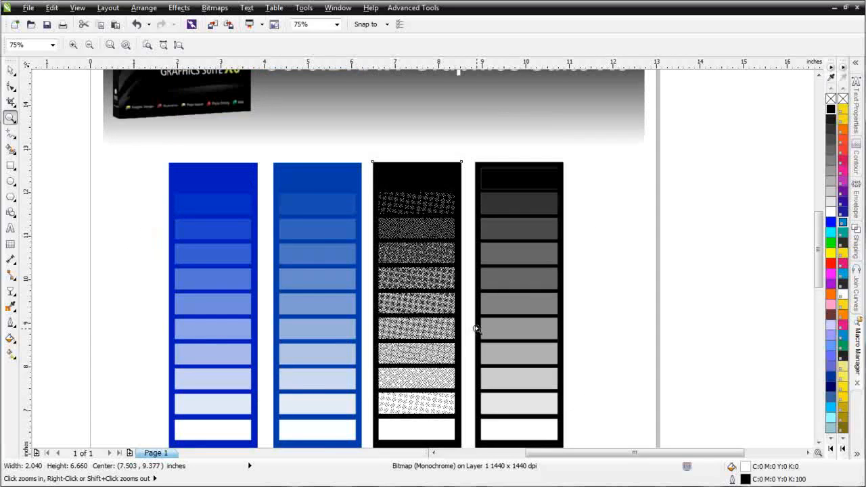
Undo the halftone and redo it in SimpleSeps with All Black output at 1440 dpi, 45 LPI and a 22.5 angle.
{"action": "left_click", "coordinate": [11, 70]}
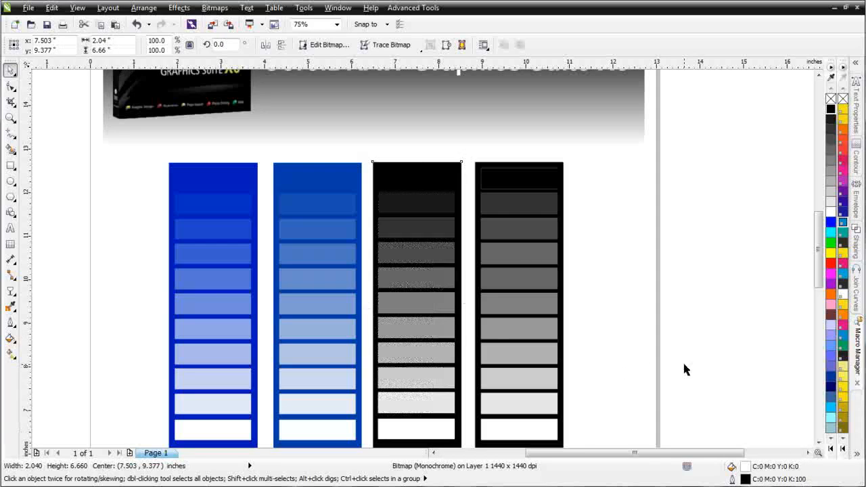
{"action": "key", "text": "ctrl+z"}
{"action": "key", "text": "alt+Tab"}
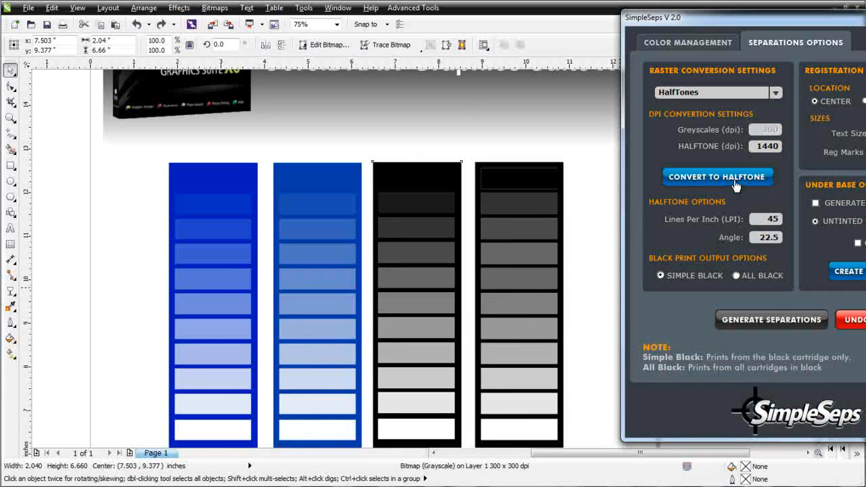
{"action": "left_click", "coordinate": [737, 276]}
{"action": "left_click", "coordinate": [784, 329]}
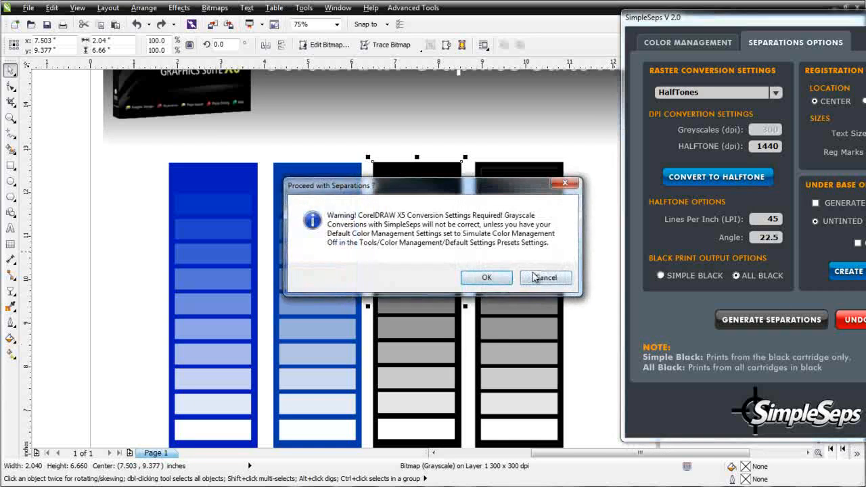
{"action": "left_click", "coordinate": [485, 278]}
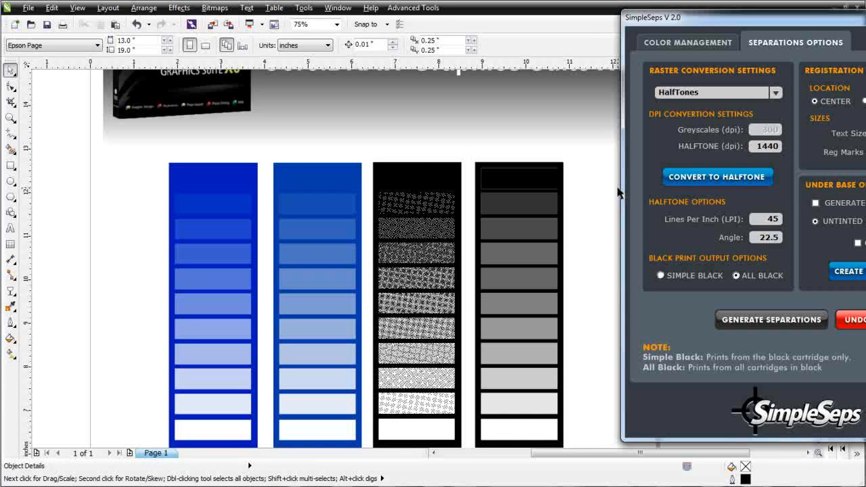
{"action": "left_click", "coordinate": [865, 17]}
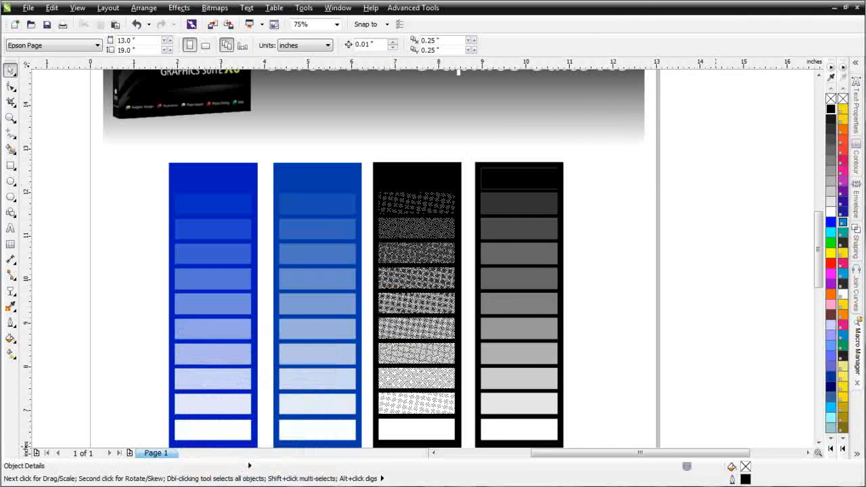
Examine the CMYK components of the halftone bitmap's outline color and leave the color unchanged.
{"action": "left_click", "coordinate": [444, 355]}
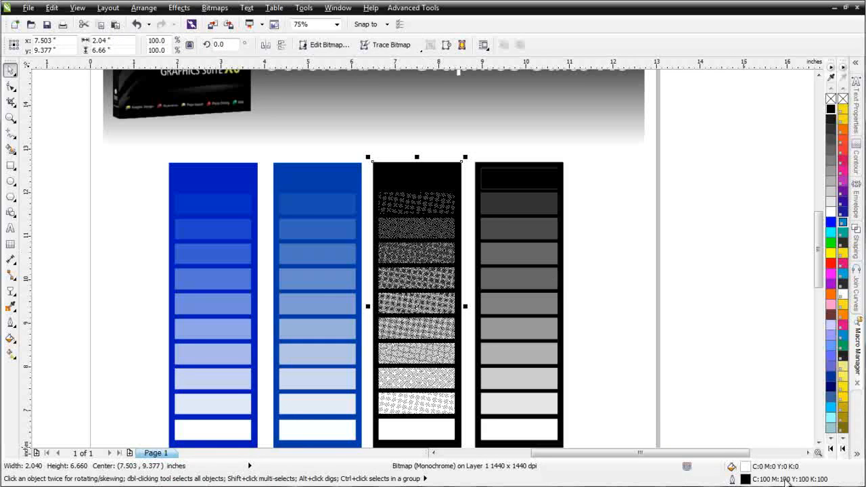
{"action": "double_click", "coordinate": [747, 479]}
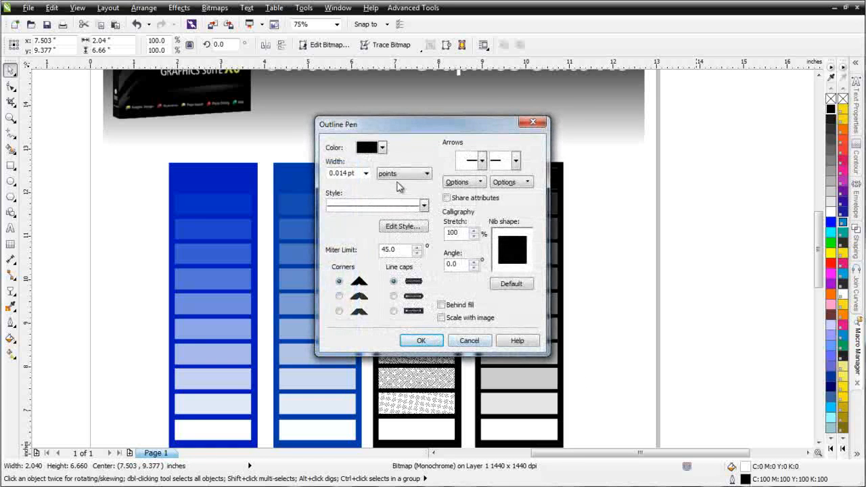
{"action": "left_click", "coordinate": [381, 148]}
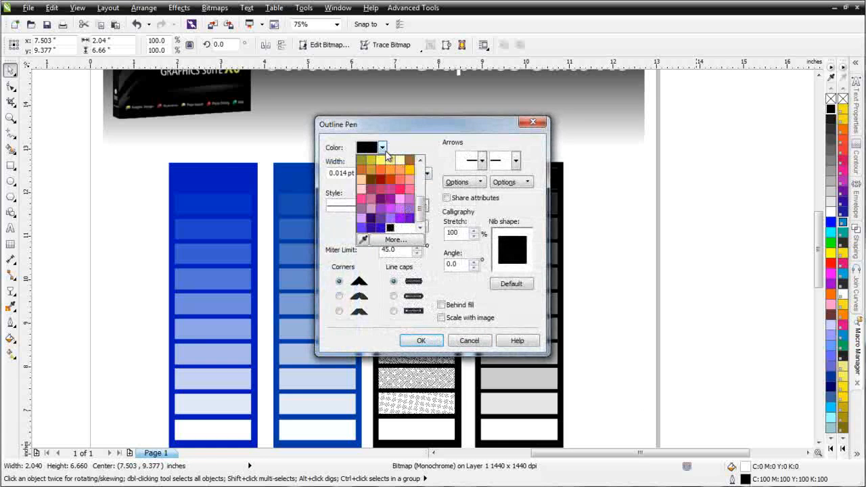
{"action": "left_click", "coordinate": [397, 240]}
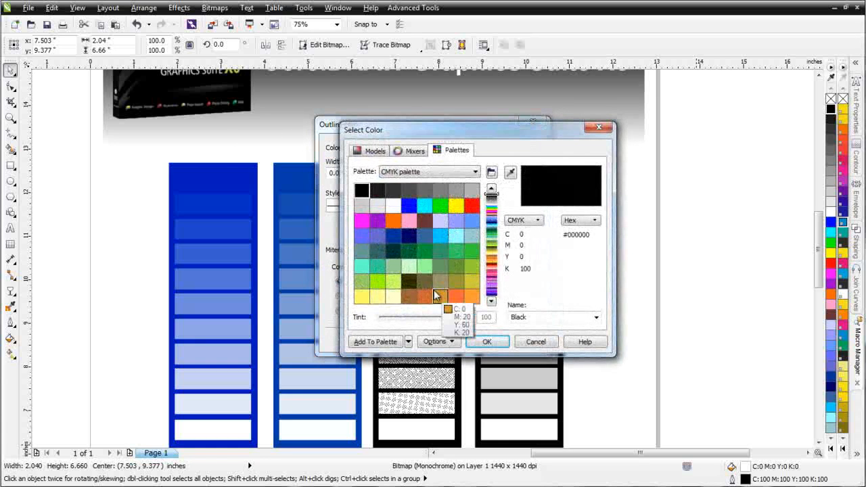
{"action": "left_click", "coordinate": [376, 150]}
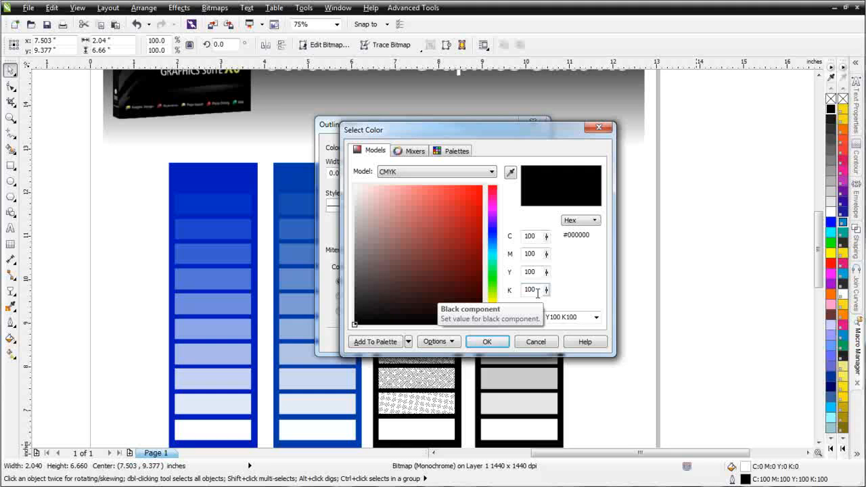
{"action": "left_click", "coordinate": [537, 343]}
{"action": "left_click", "coordinate": [470, 340]}
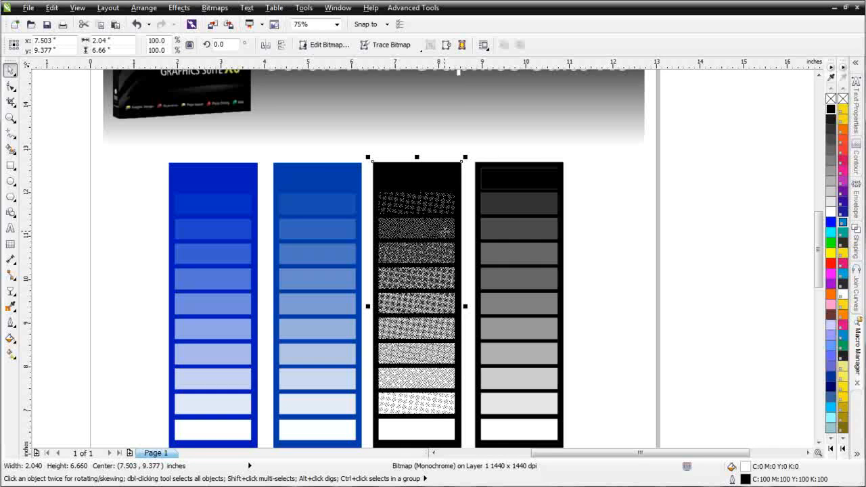
Select the blue RGB and CMYK bitmap columns alternately to check their bitmap type and their fill and outline colors.
{"action": "left_click", "coordinate": [309, 189]}
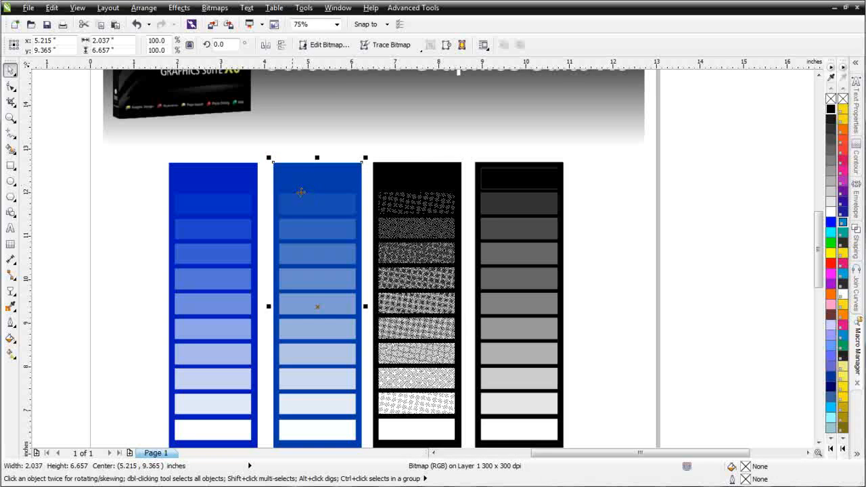
{"action": "left_click", "coordinate": [197, 189]}
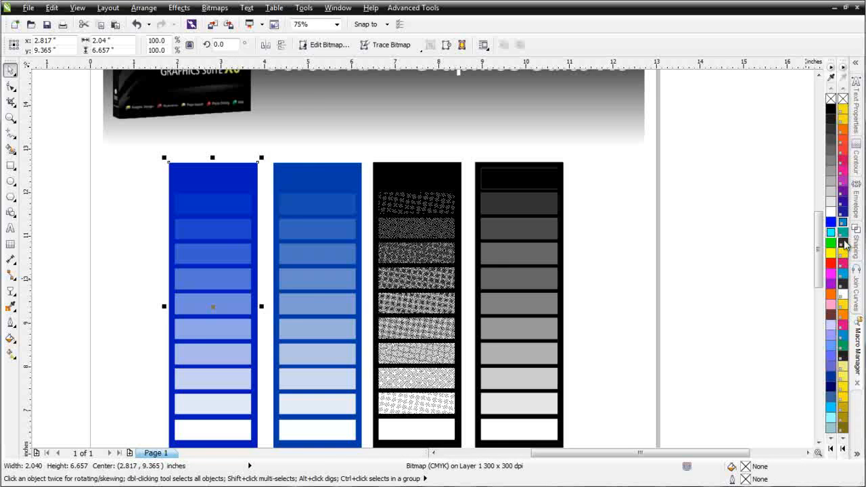
{"action": "left_click", "coordinate": [331, 249]}
{"action": "left_click", "coordinate": [211, 287]}
{"action": "left_click", "coordinate": [329, 260]}
{"action": "left_click", "coordinate": [230, 262]}
{"action": "left_click", "coordinate": [323, 255]}
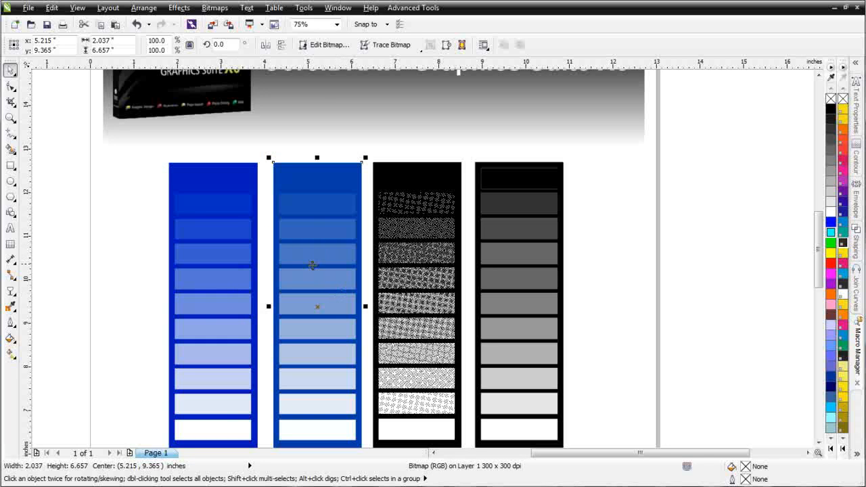
Recolor the monochrome halftone column with PANTONE Process Blue C as its outline color and PANTONE Purple C as its fill.
{"action": "left_click", "coordinate": [437, 213]}
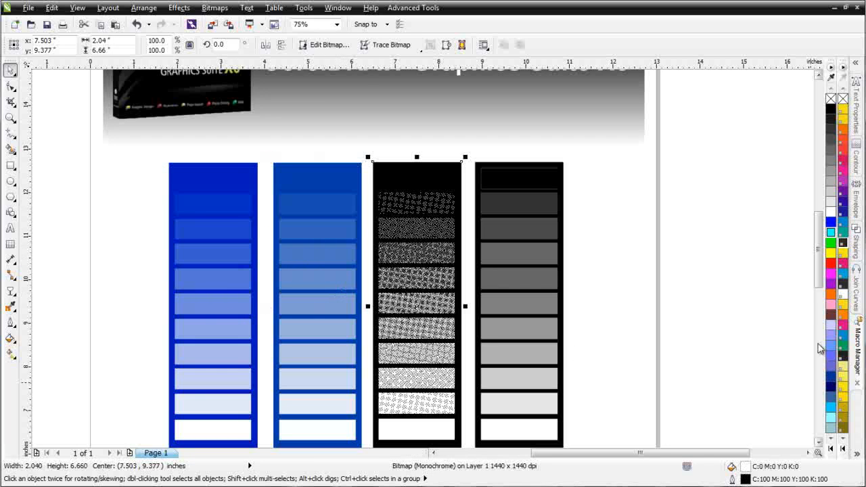
{"action": "left_click", "coordinate": [843, 226]}
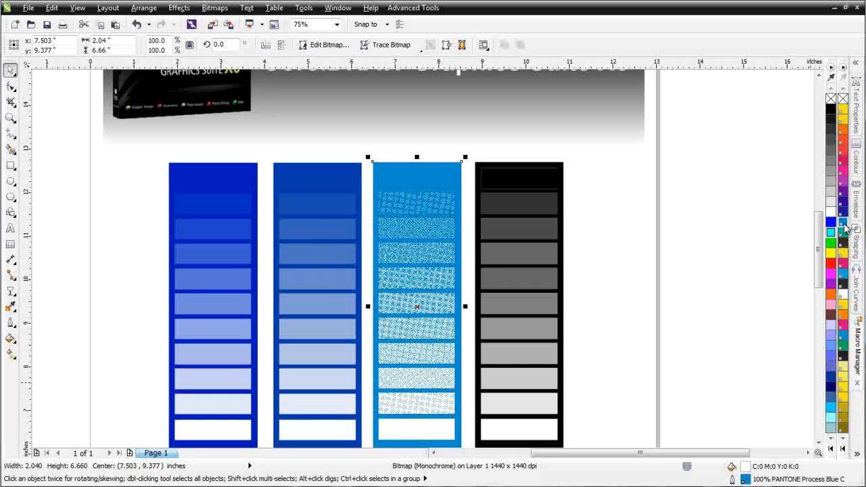
{"action": "left_click", "coordinate": [842, 181]}
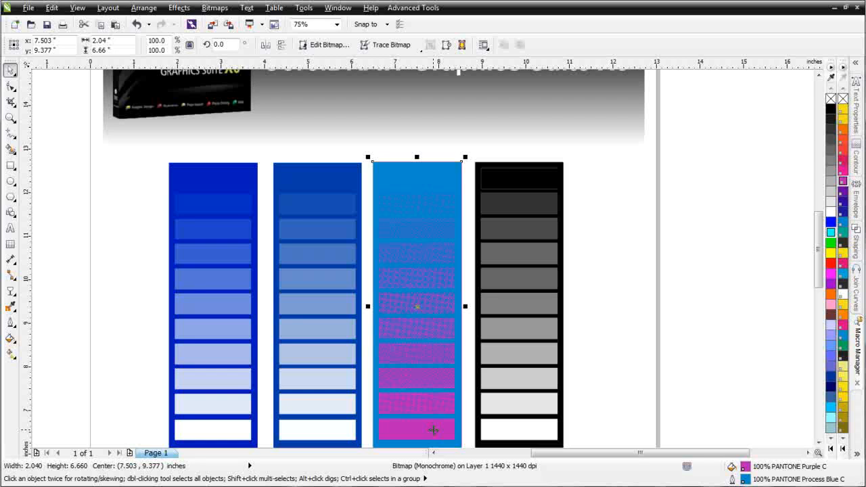
Compare the color information of the two blue columns with that of the recolored halftone column.
{"action": "left_click", "coordinate": [348, 325]}
{"action": "left_click", "coordinate": [253, 370]}
{"action": "left_click", "coordinate": [304, 228]}
{"action": "left_click", "coordinate": [229, 234]}
{"action": "left_click", "coordinate": [337, 285]}
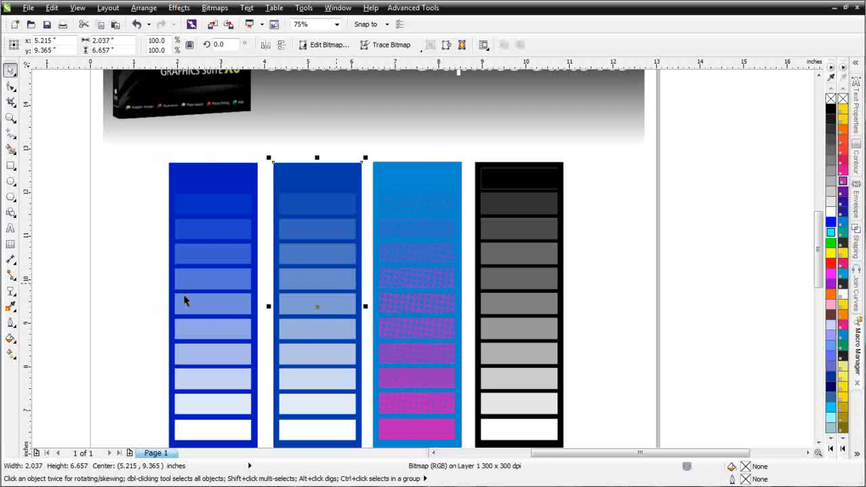
{"action": "left_click", "coordinate": [453, 286]}
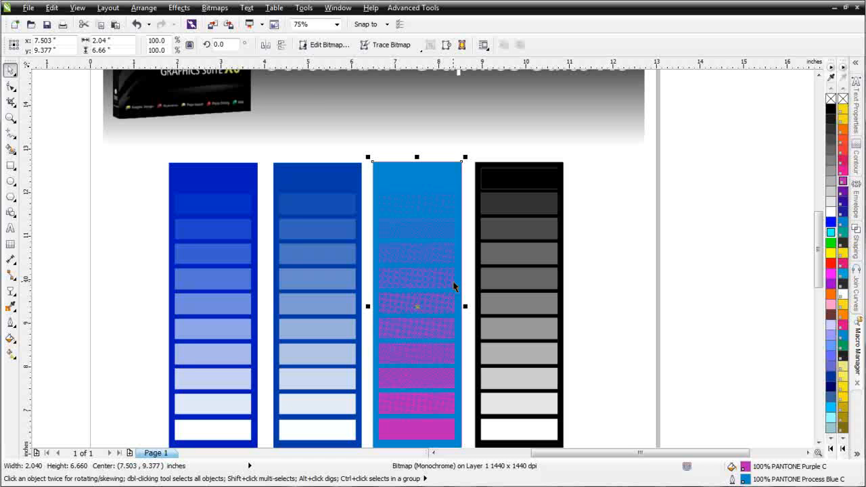
Undo the spot recoloring, halftone conversion and bitmap conversion of the third column, going back to its separate vector rectangles.
{"action": "key", "text": "ctrl+z"}
{"action": "key", "text": "ctrl+z"}
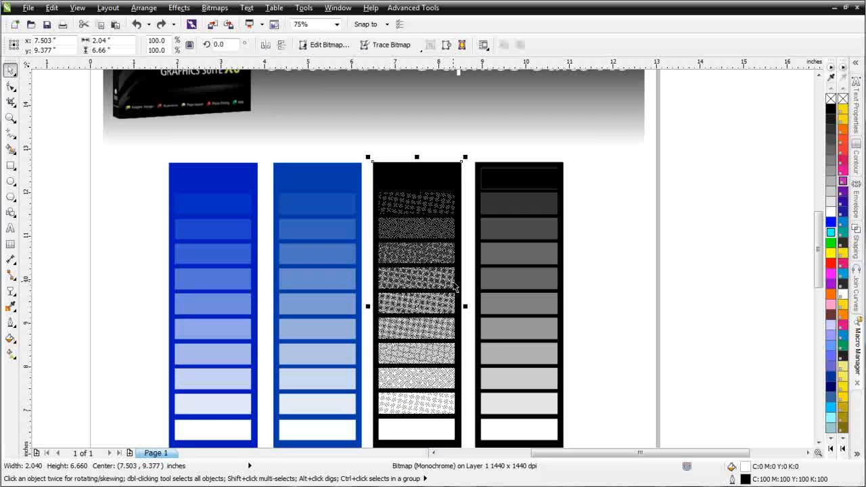
{"action": "key", "text": "ctrl+z"}
{"action": "key", "text": "ctrl+z"}
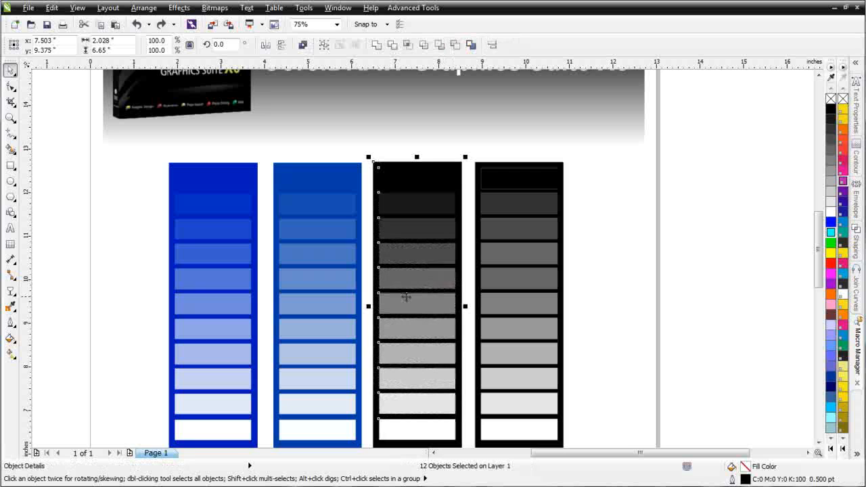
Place a copy of the third gray column's rectangles off the page, level with the original and about 7.5 inches to its right.
{"action": "left_click_drag", "start_coordinate": [424, 292], "coordinate": [750, 278]}
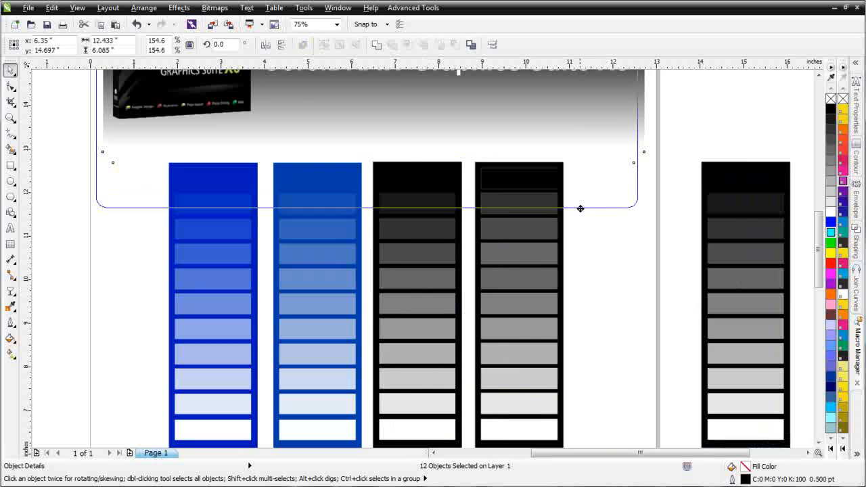
{"action": "left_click", "coordinate": [580, 207]}
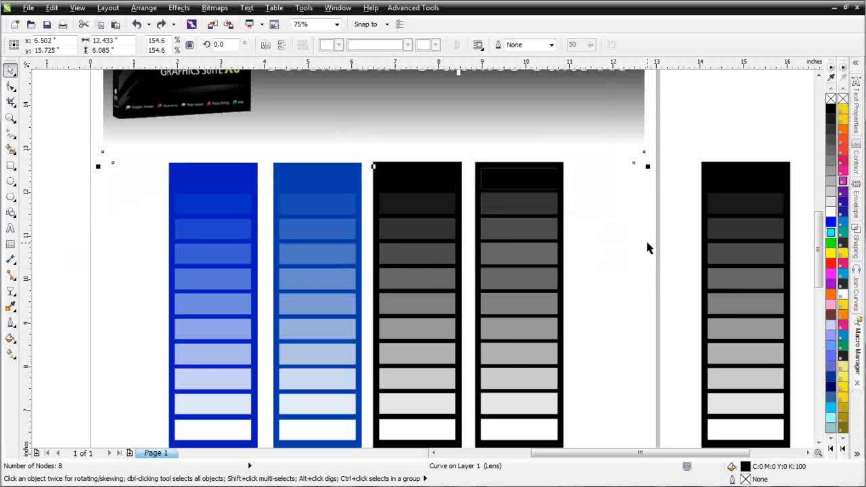
{"action": "left_click", "coordinate": [643, 396]}
Move the whole fourth gray column with the lens rectangles across the page edge, directly beside the copied column, and deselect it.
{"action": "left_click_drag", "start_coordinate": [818, 265], "coordinate": [818, 272]}
{"action": "left_click_drag", "start_coordinate": [591, 434], "coordinate": [460, 132]}
{"action": "left_click_drag", "start_coordinate": [499, 224], "coordinate": [627, 214]}
{"action": "left_click", "coordinate": [525, 383]}
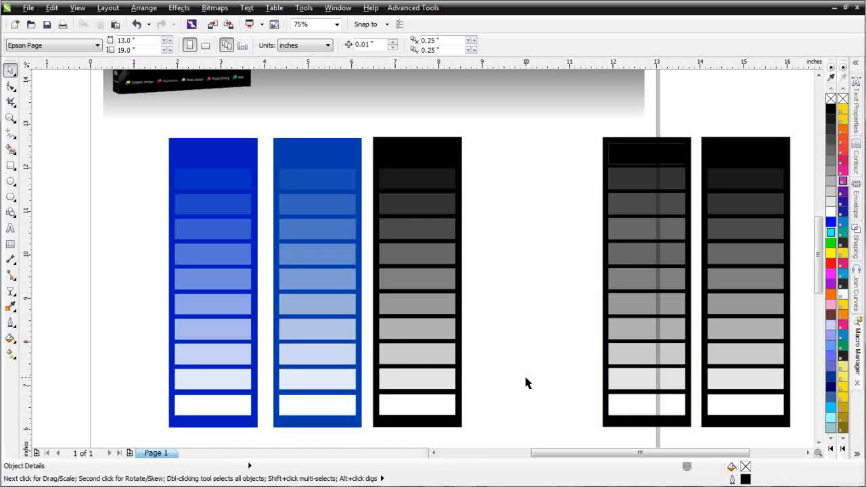
Compare the fill values of the copied column's dark rectangles with those of the lens rectangles in the adjacent column.
{"action": "left_click", "coordinate": [761, 181]}
{"action": "left_click", "coordinate": [761, 180]}
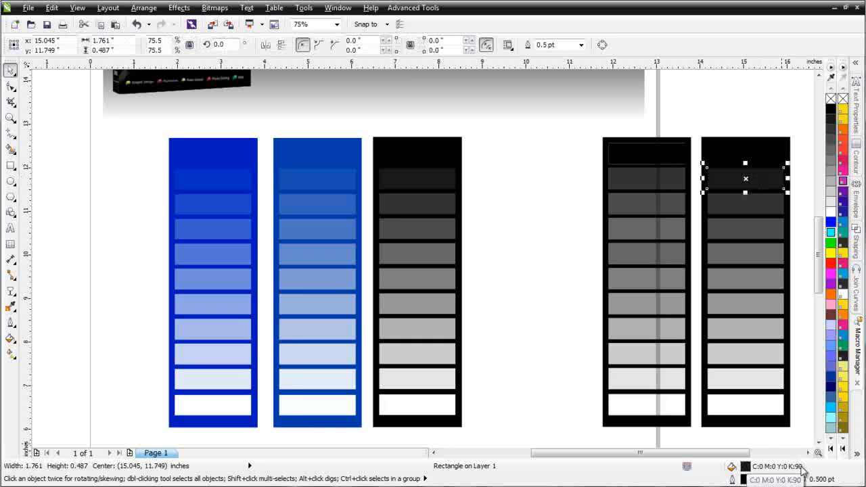
{"action": "left_click", "coordinate": [750, 196]}
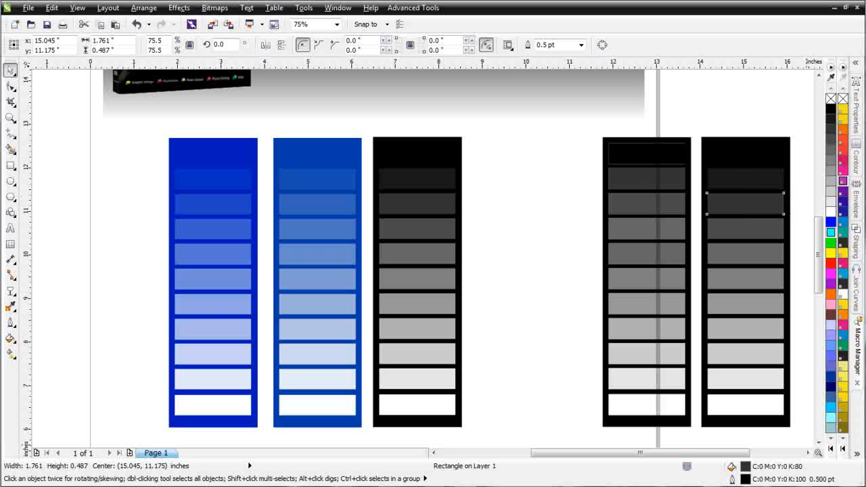
{"action": "left_click", "coordinate": [648, 178]}
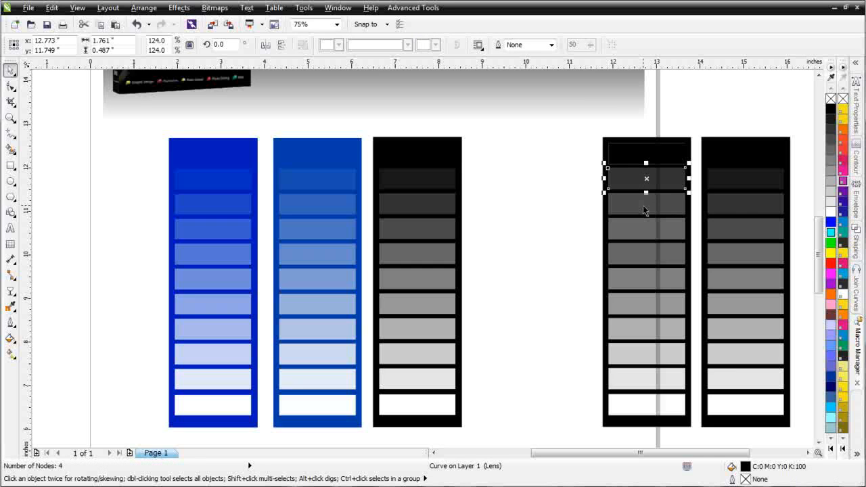
{"action": "left_click_drag", "start_coordinate": [644, 210], "coordinate": [643, 302]}
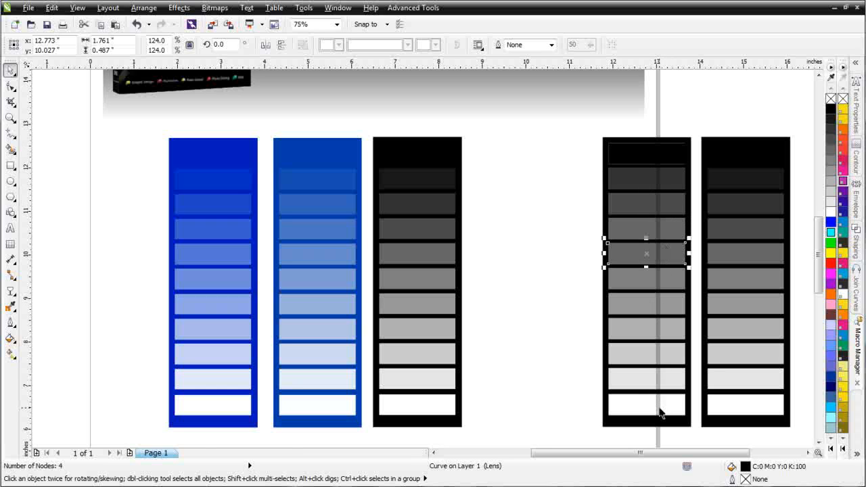
Convert all rectangles of the off-page copied column to one 300 dpi Grayscale (8-bit) bitmap without anti-aliasing or transparent background.
{"action": "left_click_drag", "start_coordinate": [805, 116], "coordinate": [694, 433]}
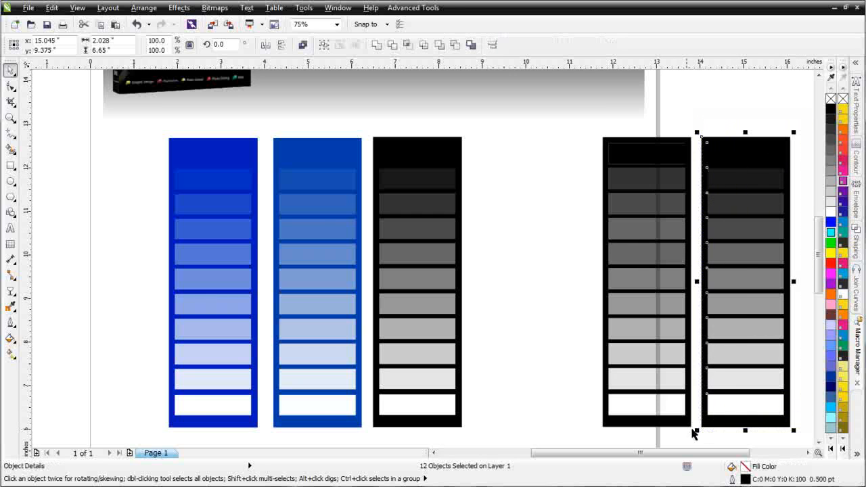
{"action": "left_click", "coordinate": [215, 7]}
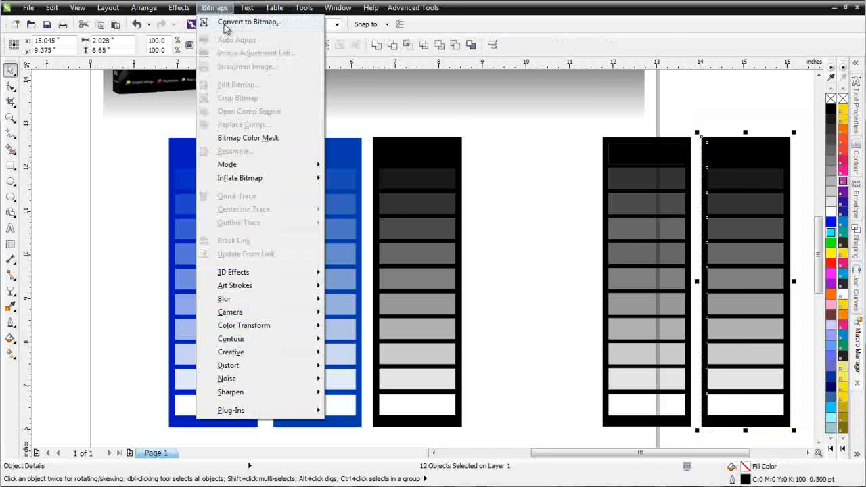
{"action": "left_click", "coordinate": [225, 23]}
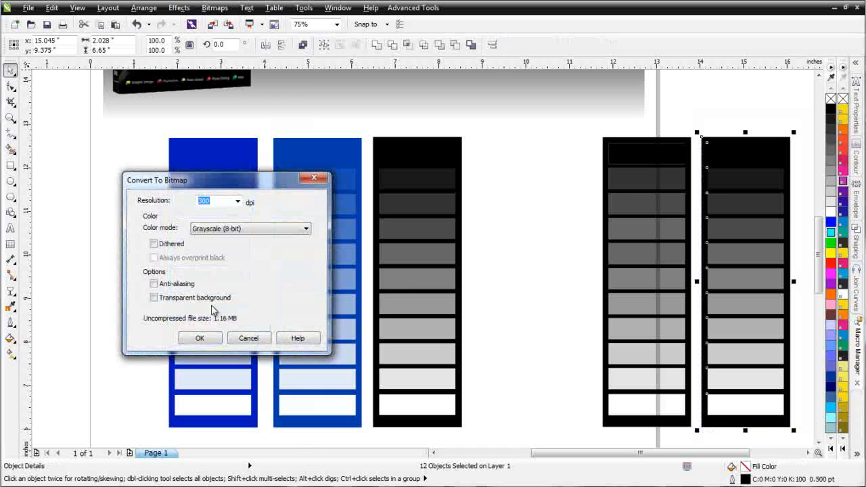
{"action": "left_click", "coordinate": [200, 337]}
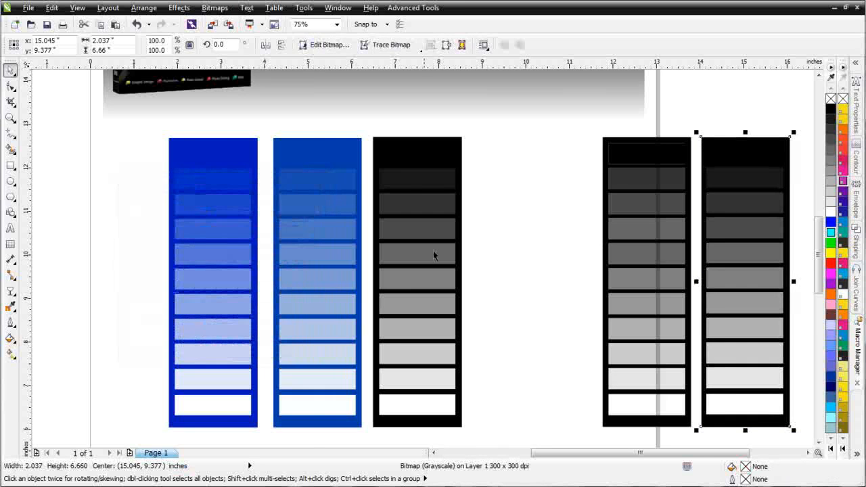
Set up a 1-bit black-and-white conversion of the grayscale bitmap column with the Line Art method and preview more of the column.
{"action": "left_click", "coordinate": [216, 7]}
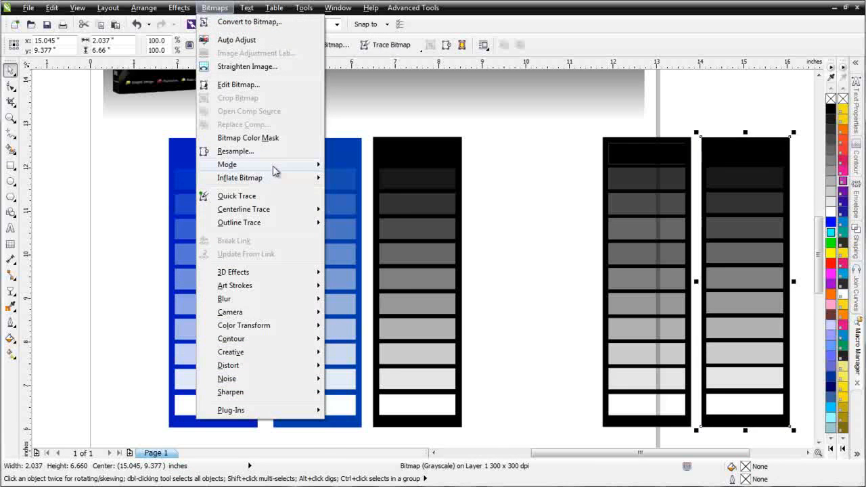
{"action": "mouse_move", "coordinate": [292, 170]}
{"action": "left_click", "coordinate": [373, 166]}
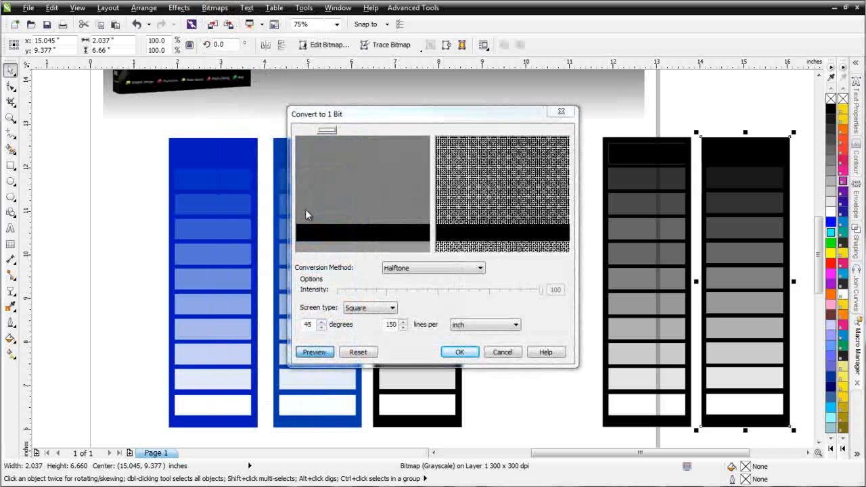
{"action": "left_click", "coordinate": [481, 269]}
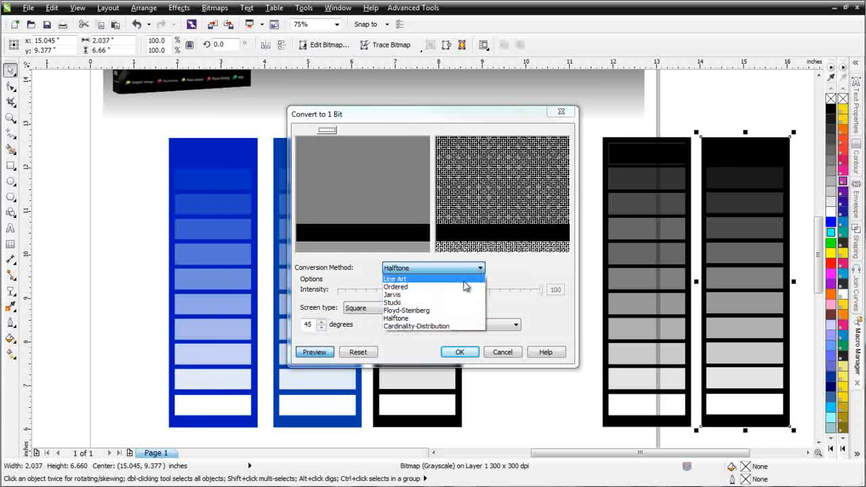
{"action": "left_click", "coordinate": [464, 279]}
{"action": "left_click_drag", "start_coordinate": [392, 224], "coordinate": [392, 203]}
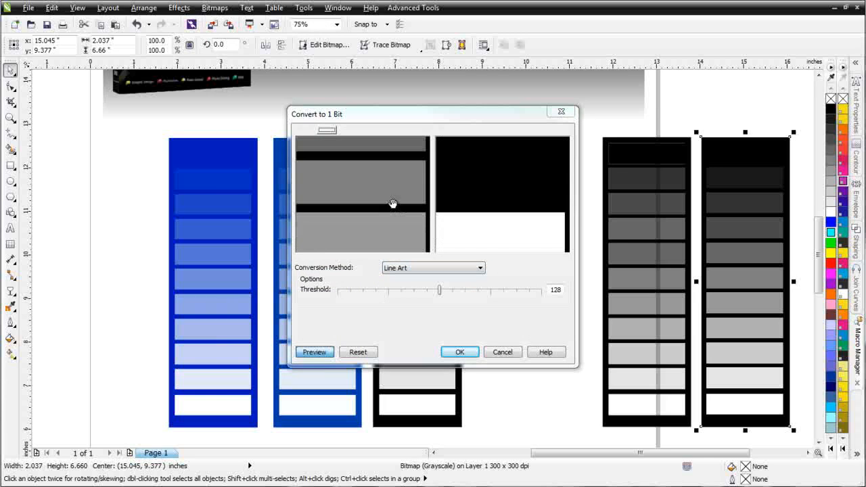
{"action": "right_click", "coordinate": [391, 206]}
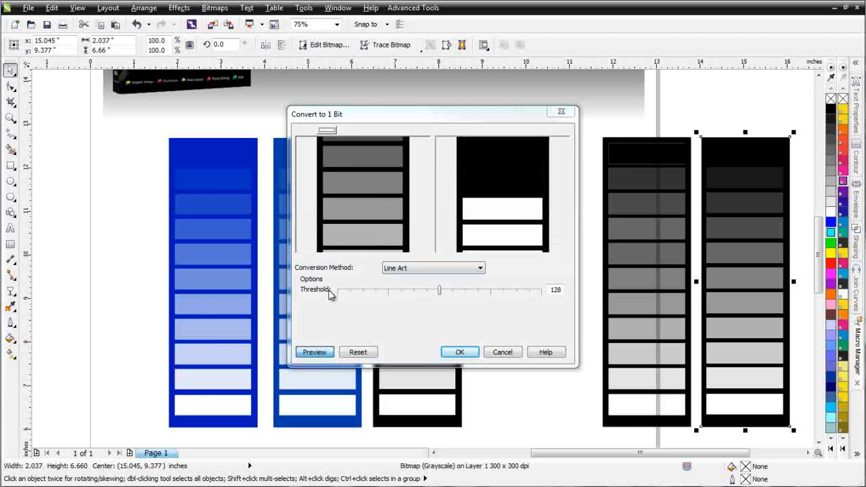
Preview the Line Art conversion at the threshold extremes 0 and 255 on both the dark and light rectangles.
{"action": "left_click_drag", "start_coordinate": [440, 292], "coordinate": [336, 304]}
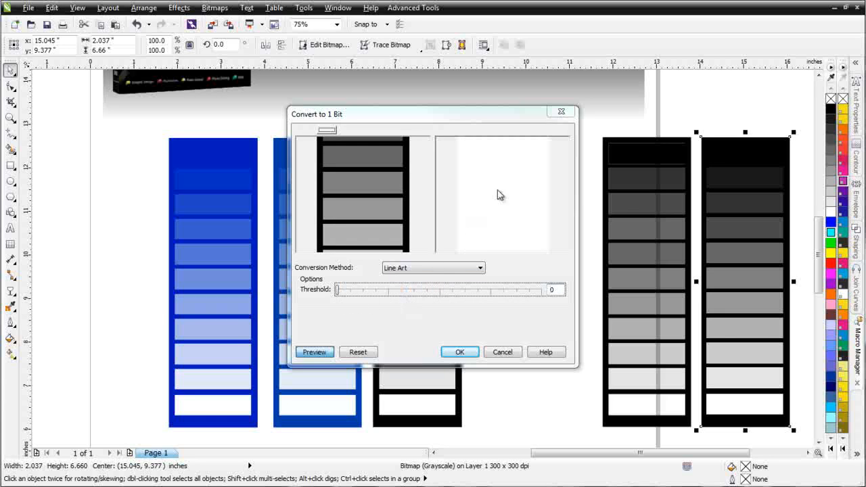
{"action": "left_click_drag", "start_coordinate": [383, 178], "coordinate": [372, 186]}
{"action": "left_click_drag", "start_coordinate": [337, 291], "coordinate": [544, 298]}
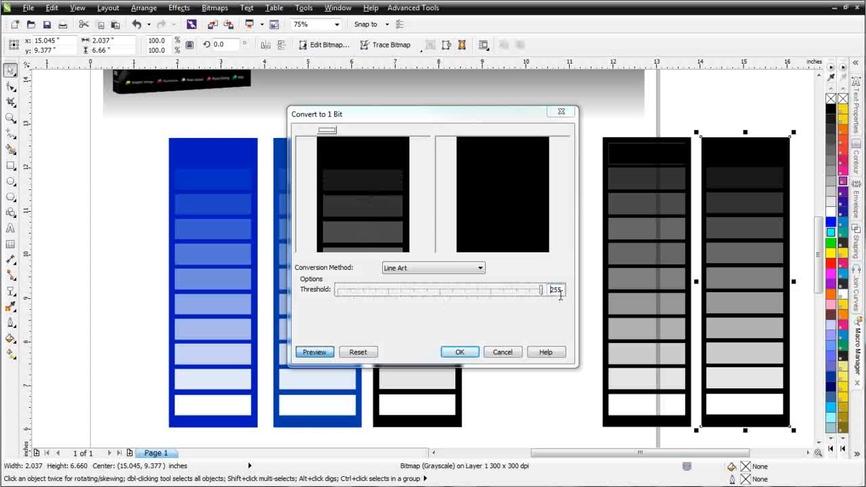
{"action": "left_click_drag", "start_coordinate": [380, 224], "coordinate": [390, 163]}
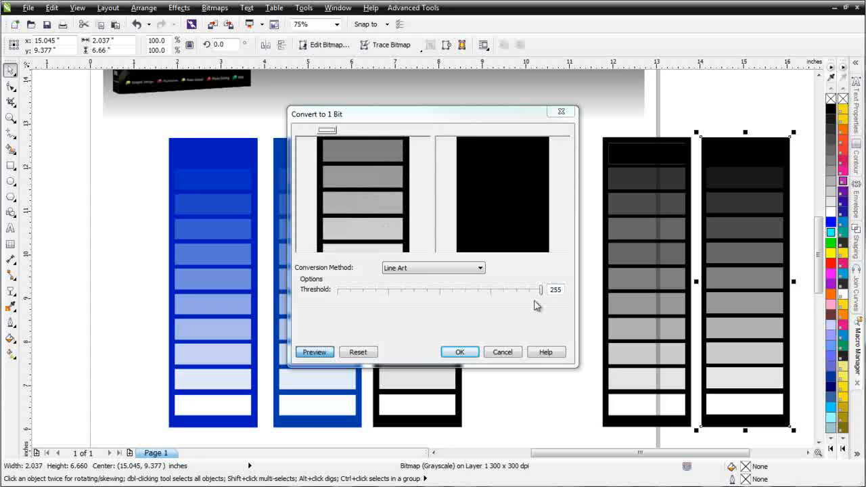
Try Line Art thresholds of 215 and 176, apply the conversion at 176, and undo it.
{"action": "left_click_drag", "start_coordinate": [540, 291], "coordinate": [511, 302]}
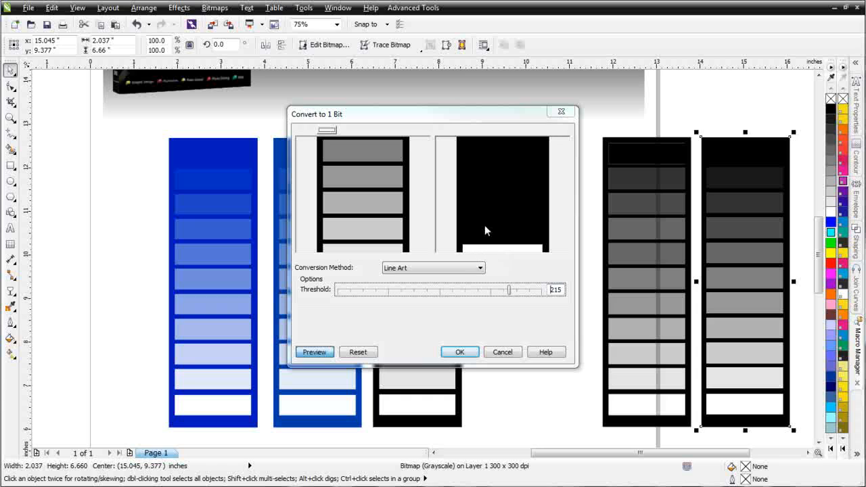
{"action": "left_click_drag", "start_coordinate": [508, 290], "coordinate": [480, 301]}
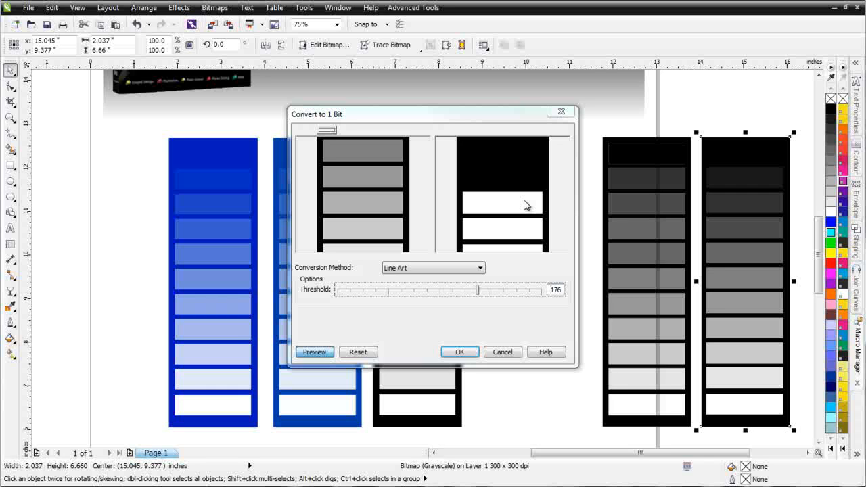
{"action": "left_click", "coordinate": [459, 353]}
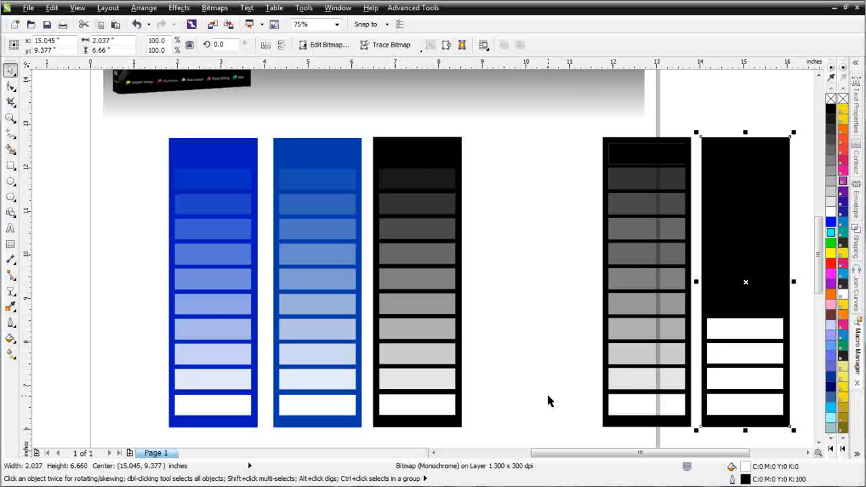
{"action": "key", "text": "ctrl+z"}
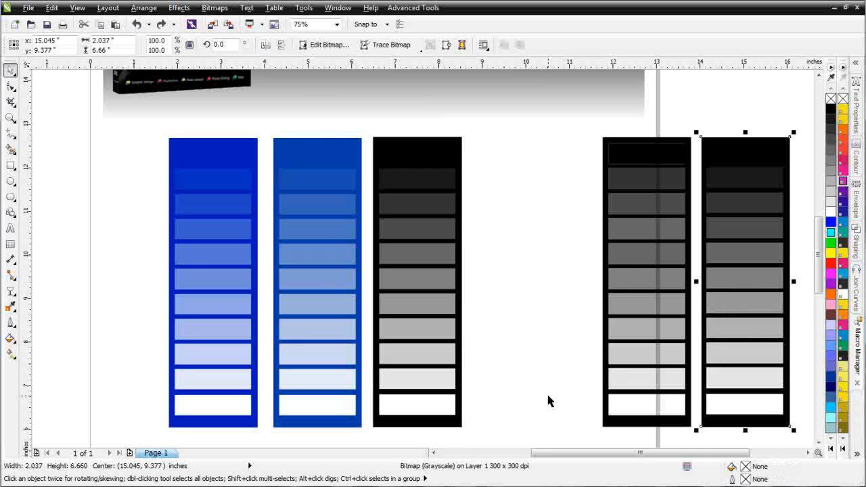
Try converting the grayscale column to a 300 dpi Black and White (1-bit) bitmap without dithering, and undo the conversion.
{"action": "left_click", "coordinate": [215, 8]}
{"action": "left_click", "coordinate": [233, 32]}
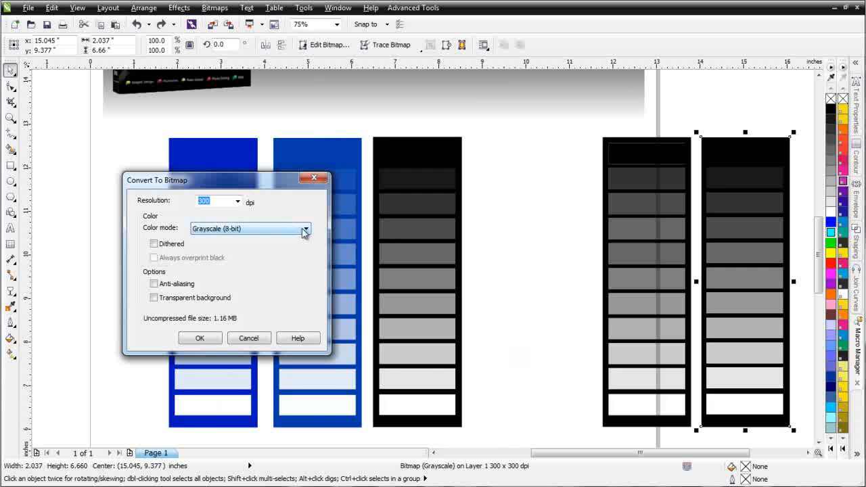
{"action": "left_click", "coordinate": [305, 231]}
{"action": "left_click", "coordinate": [298, 241]}
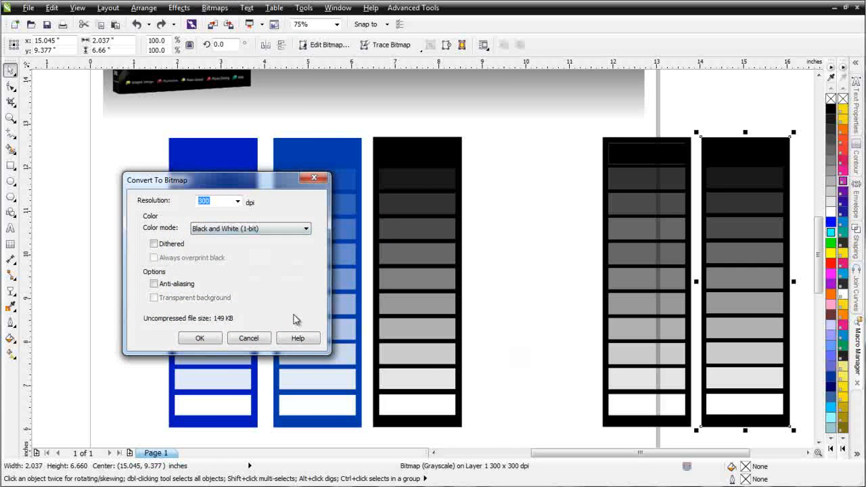
{"action": "left_click", "coordinate": [202, 338]}
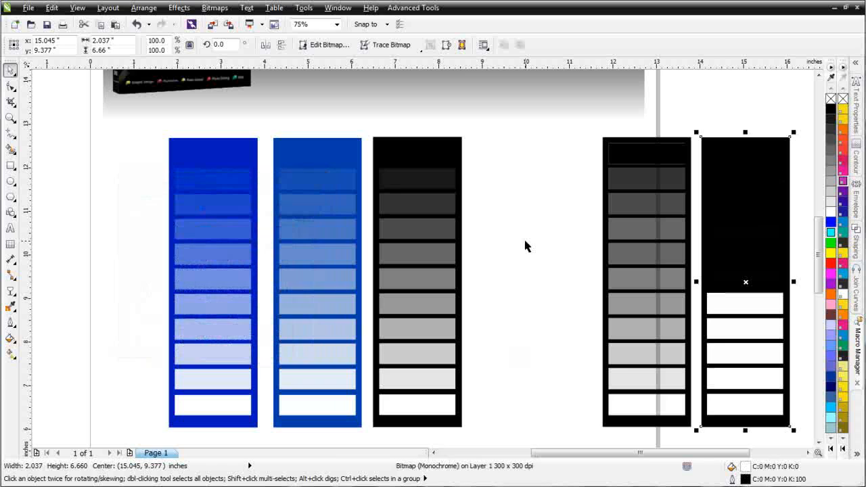
{"action": "key", "text": "ctrl+z"}
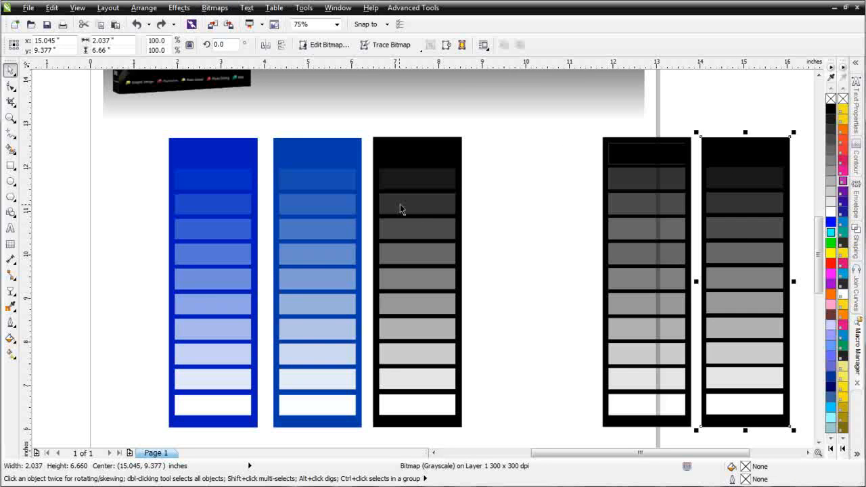
Repeat the Black and White (1-bit) bitmap conversion of the column with the same settings and undo it again.
{"action": "left_click", "coordinate": [222, 11]}
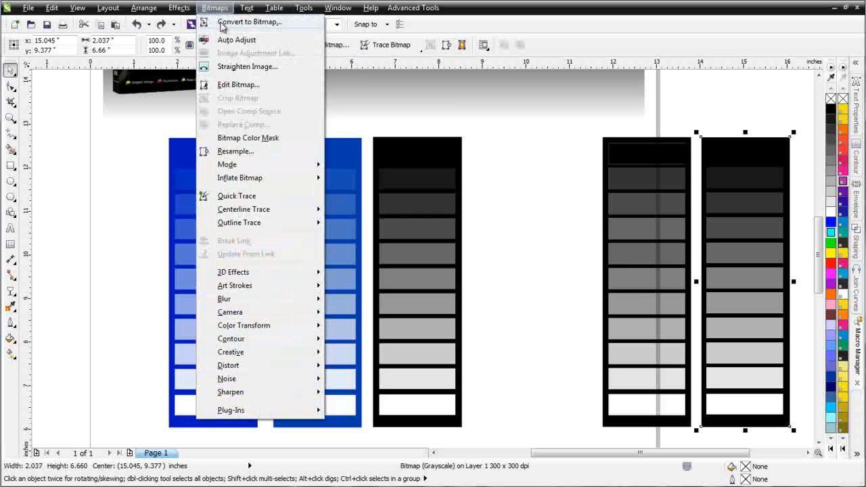
{"action": "left_click", "coordinate": [224, 22]}
{"action": "left_click", "coordinate": [202, 338]}
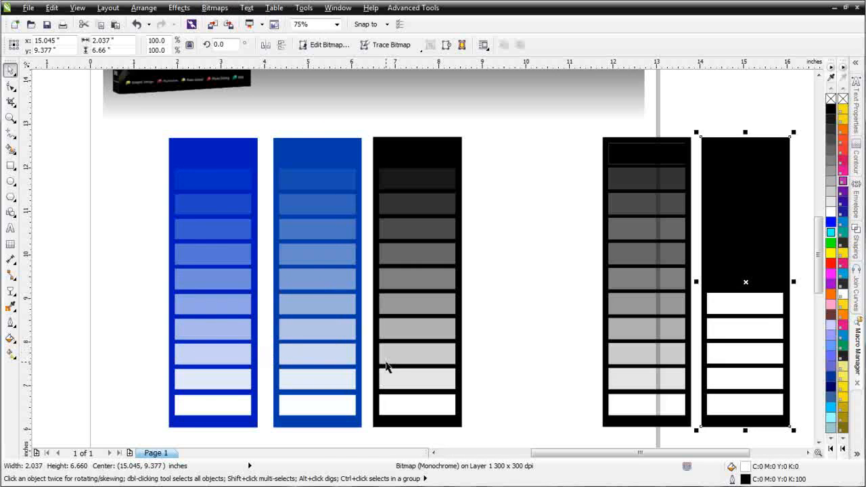
{"action": "key", "text": "ctrl+z"}
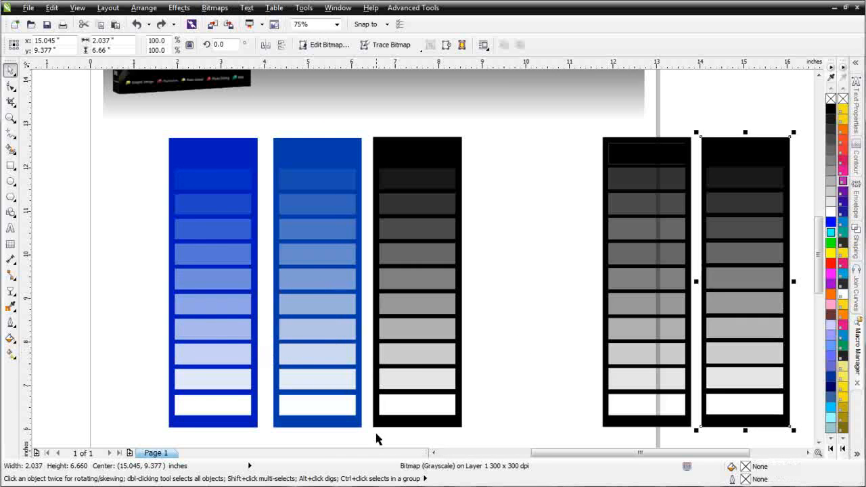
Convert the selected grayscale column to a 300 dpi Grayscale (8-bit) bitmap without dithering or anti-aliasing.
{"action": "left_click", "coordinate": [214, 8]}
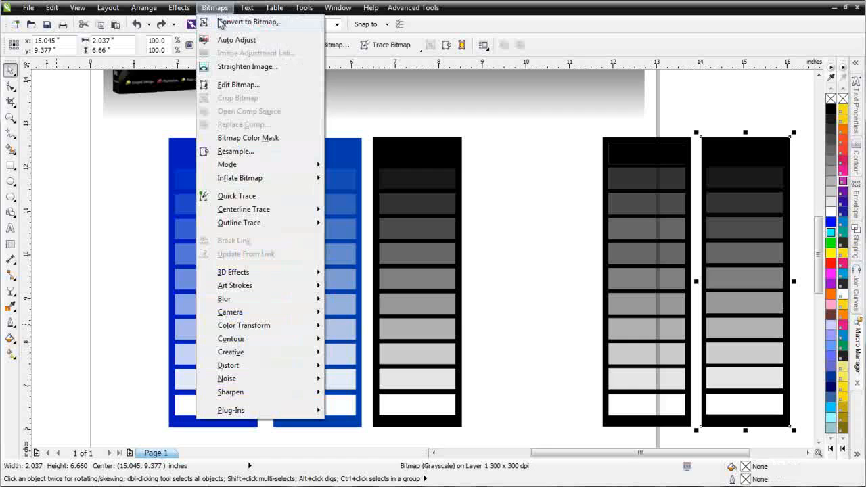
{"action": "left_click", "coordinate": [223, 19]}
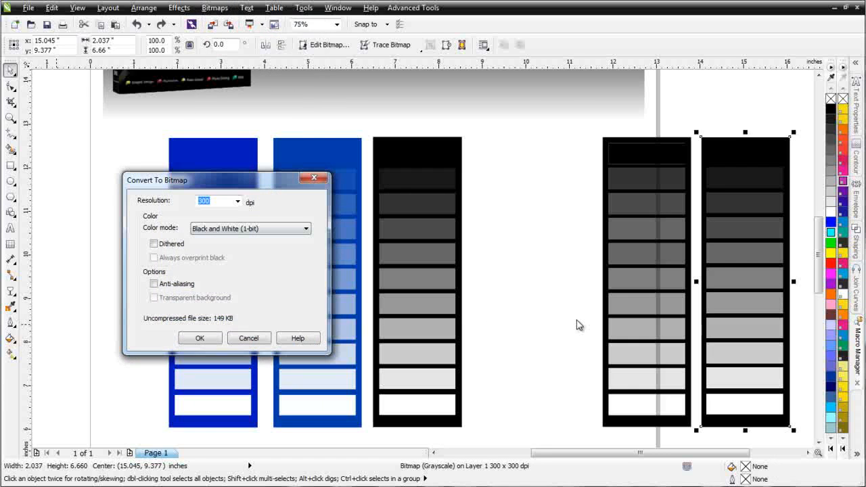
{"action": "left_click", "coordinate": [306, 229]}
{"action": "left_click", "coordinate": [291, 256]}
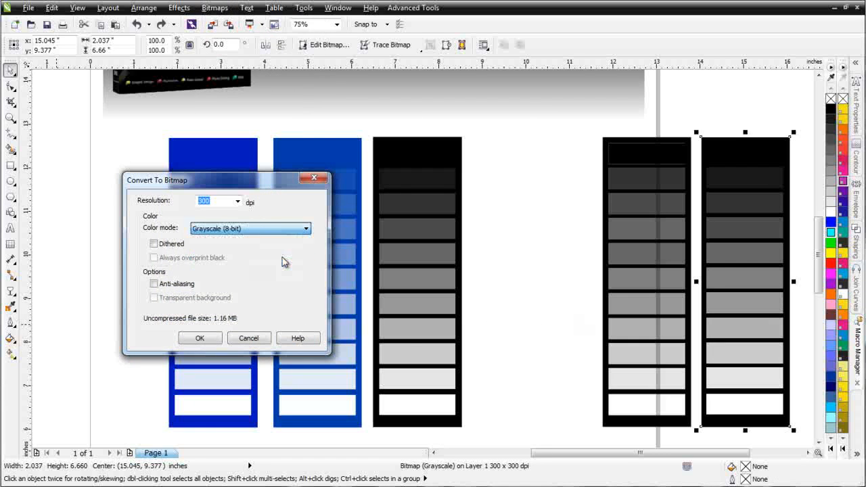
{"action": "left_click", "coordinate": [199, 337]}
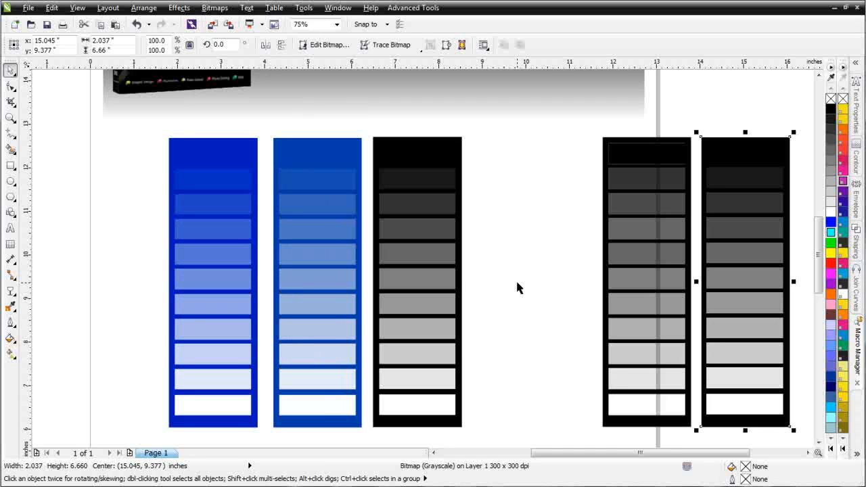
Convert the grayscale bitmap column to black and white (1-bit) using the Stucki conversion method.
{"action": "left_click", "coordinate": [227, 7]}
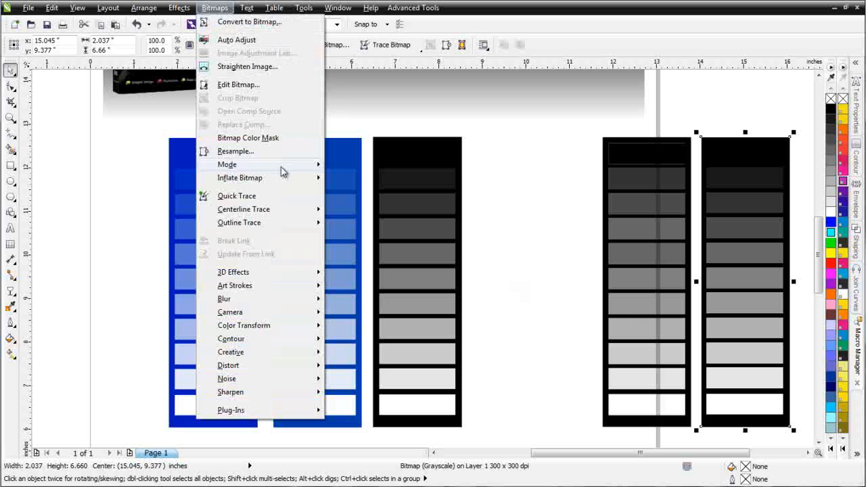
{"action": "mouse_move", "coordinate": [286, 167]}
{"action": "left_click", "coordinate": [387, 169]}
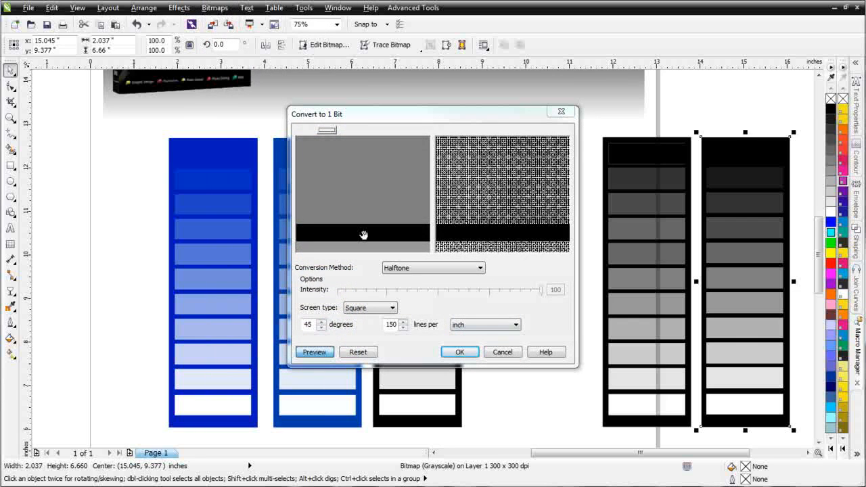
{"action": "left_click", "coordinate": [481, 269]}
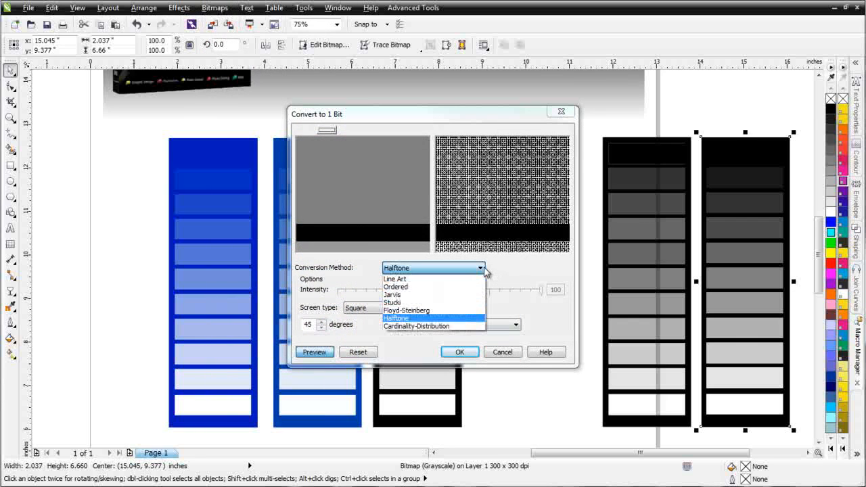
{"action": "left_click", "coordinate": [463, 303]}
{"action": "left_click", "coordinate": [459, 351]}
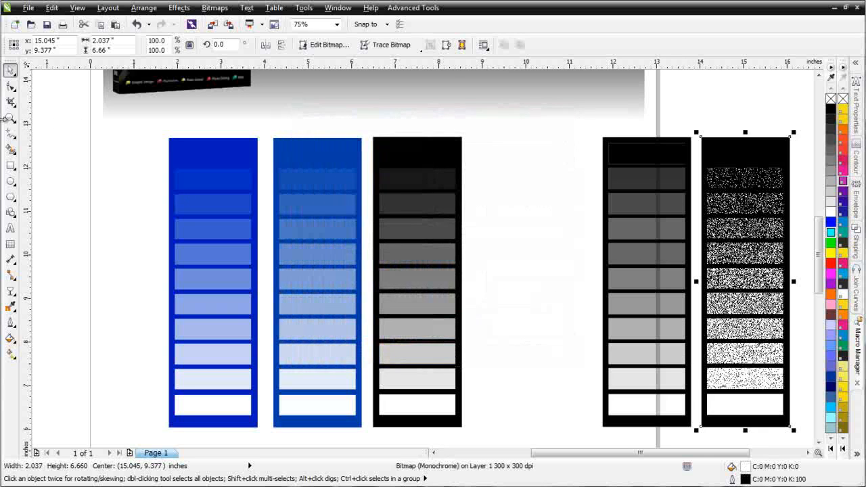
Inspect the dot pattern of the Stucki-dithered column up close and delete that column.
{"action": "left_click", "coordinate": [10, 117]}
{"action": "left_click_drag", "start_coordinate": [700, 156], "coordinate": [809, 384]}
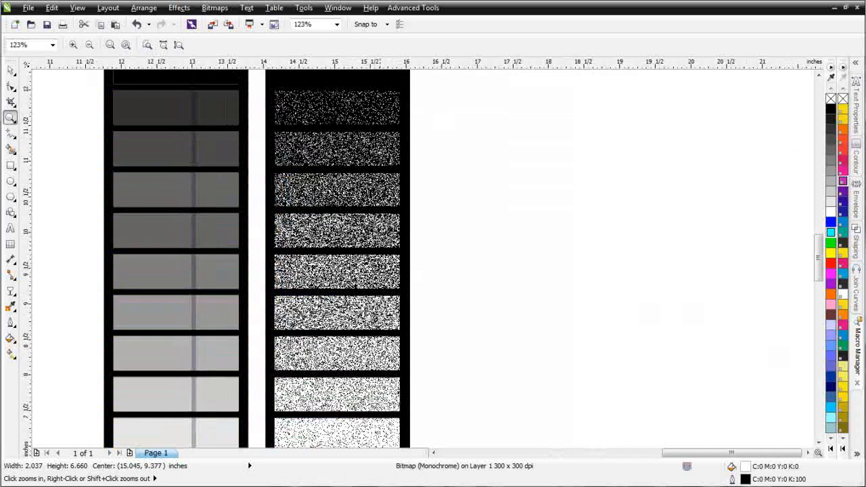
{"action": "right_click", "coordinate": [556, 312]}
{"action": "key", "text": "space"}
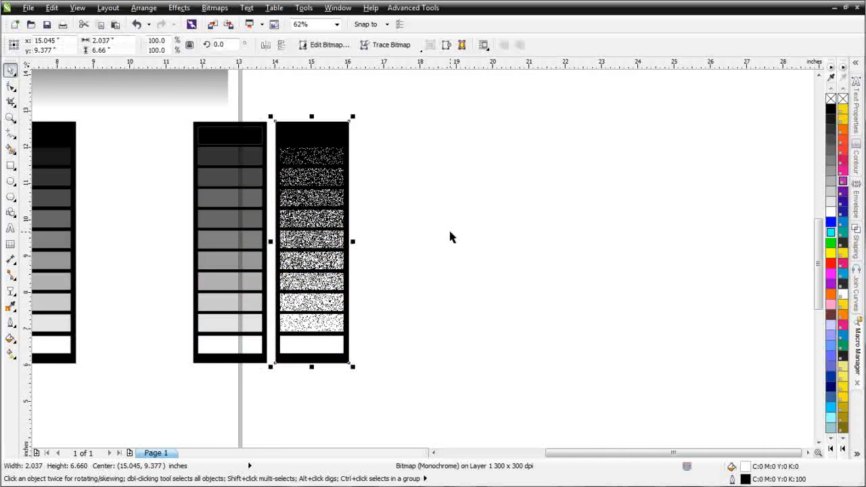
{"action": "key", "text": "Delete"}
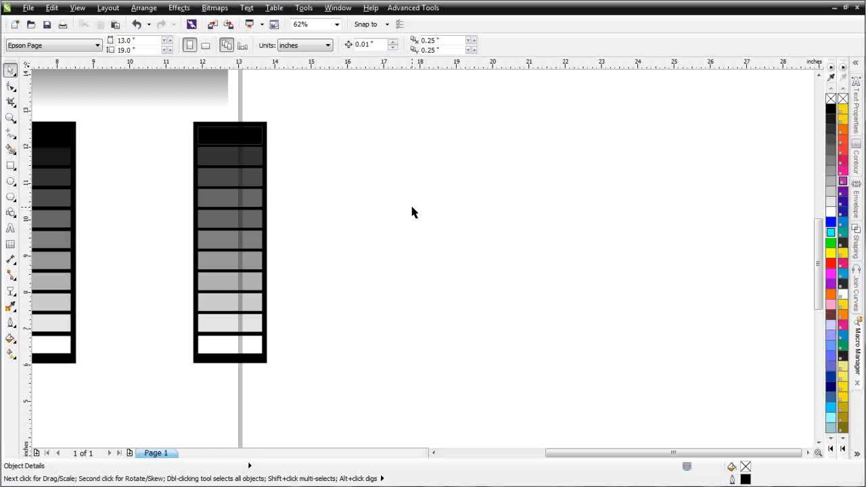
Convert all objects of the remaining column across the page edge to a 300 dpi Grayscale (8-bit) bitmap with a transparent background.
{"action": "left_click_drag", "start_coordinate": [305, 118], "coordinate": [163, 404]}
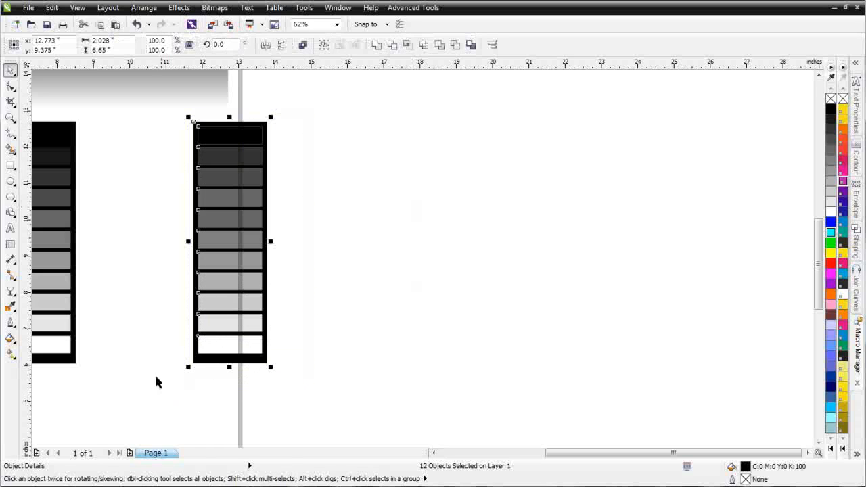
{"action": "left_click", "coordinate": [210, 10]}
{"action": "left_click", "coordinate": [217, 24]}
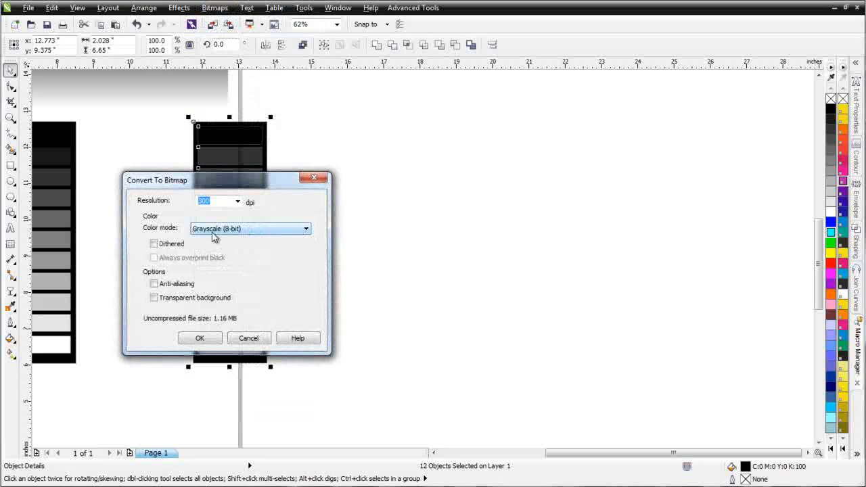
{"action": "left_click_drag", "start_coordinate": [250, 180], "coordinate": [492, 174]}
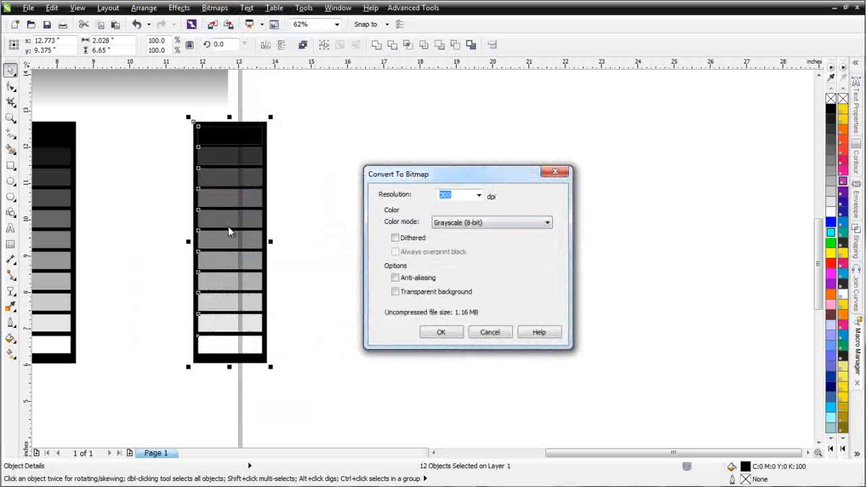
{"action": "left_click", "coordinate": [396, 292]}
{"action": "left_click", "coordinate": [457, 333]}
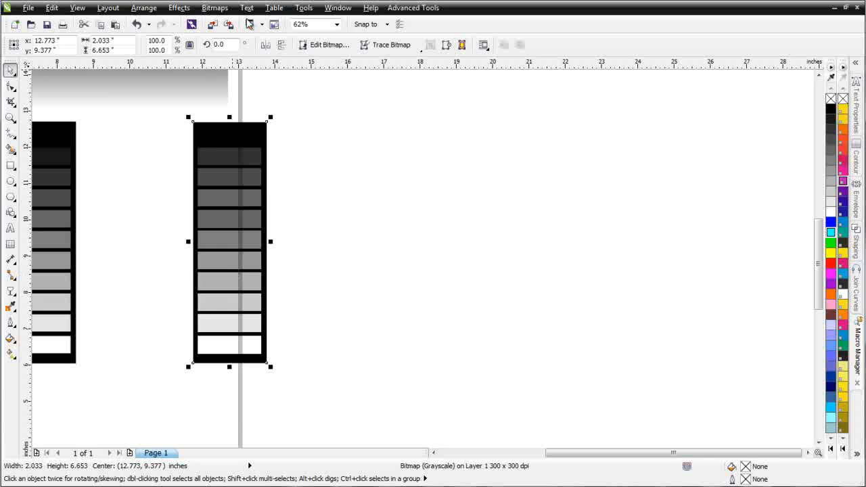
Convert the column to 1-bit Halftone with a square screen, 45 degrees and 150 lines per inch, and remove its white fill.
{"action": "left_click", "coordinate": [218, 8]}
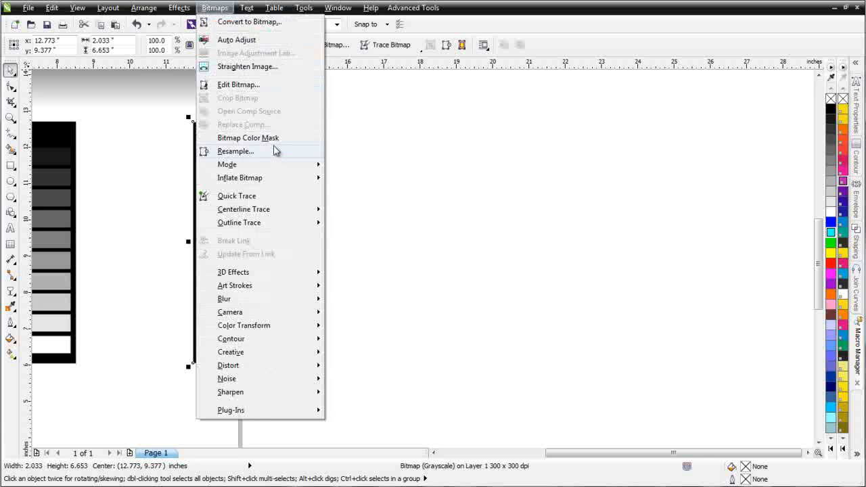
{"action": "mouse_move", "coordinate": [276, 164]}
{"action": "left_click", "coordinate": [374, 167]}
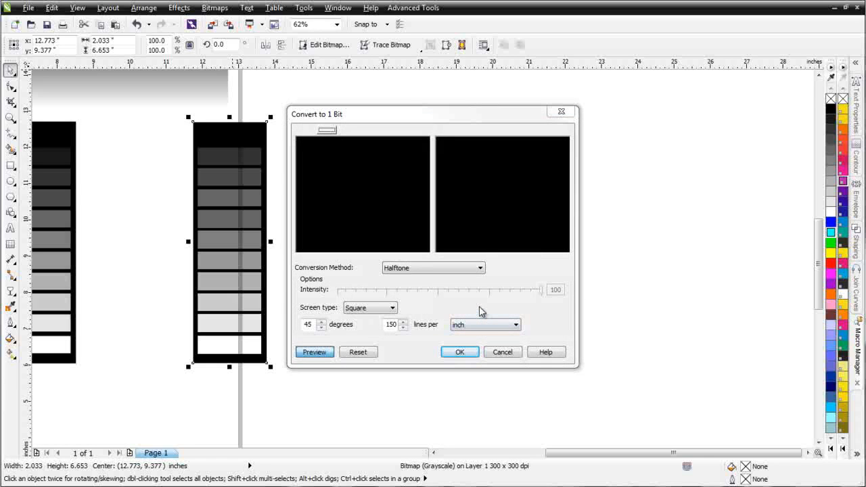
{"action": "left_click", "coordinate": [460, 353]}
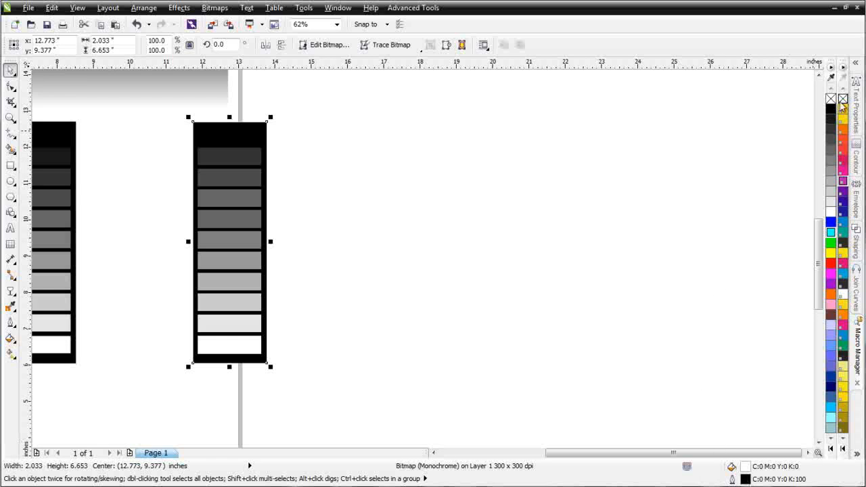
{"action": "left_click", "coordinate": [844, 100]}
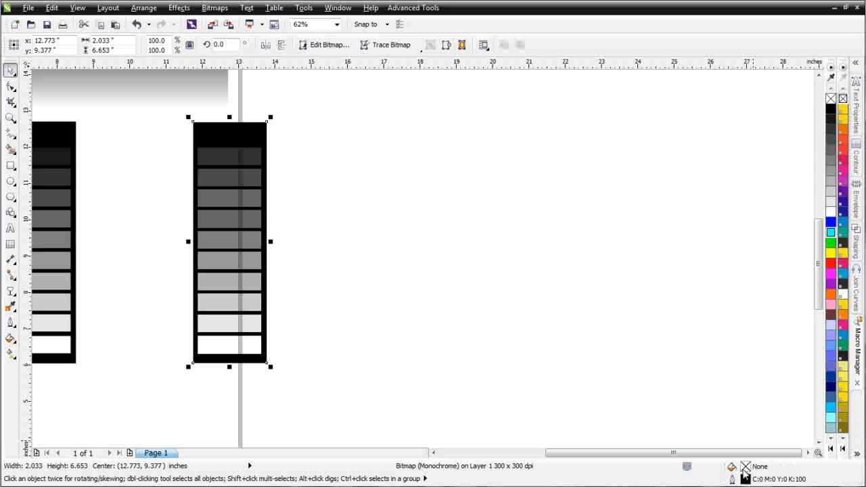
Move the halftone column off the page to its right and draw a rectangle about 3.2 by 7.5 inches around it.
{"action": "left_click_drag", "start_coordinate": [244, 209], "coordinate": [470, 238]}
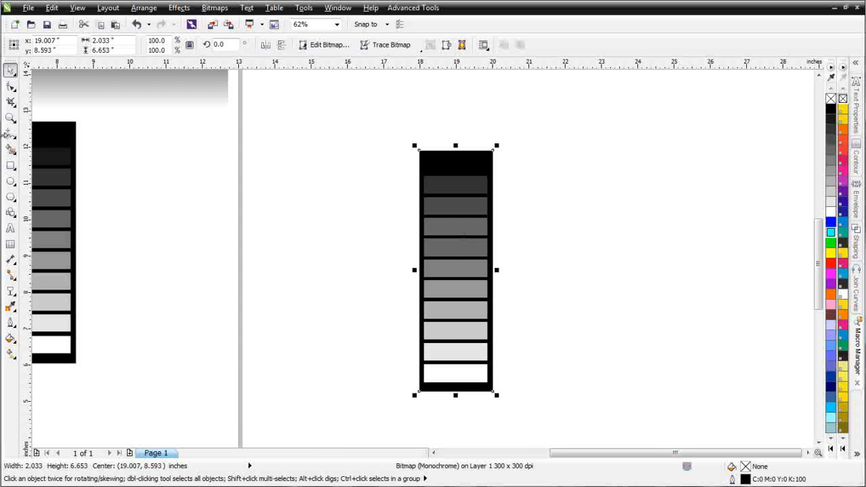
{"action": "left_click", "coordinate": [11, 119]}
{"action": "left_click_drag", "start_coordinate": [355, 119], "coordinate": [556, 425]}
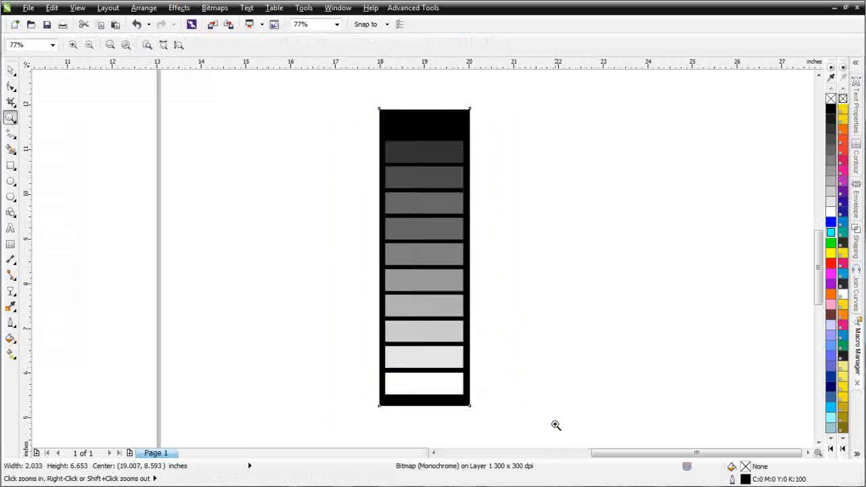
{"action": "left_click", "coordinate": [10, 165]}
{"action": "left_click_drag", "start_coordinate": [352, 94], "coordinate": [498, 429]}
Send the new rectangle behind the halftone column and fill it with blue (C:100 M:100 Y:0 K:0).
{"action": "left_click", "coordinate": [10, 70]}
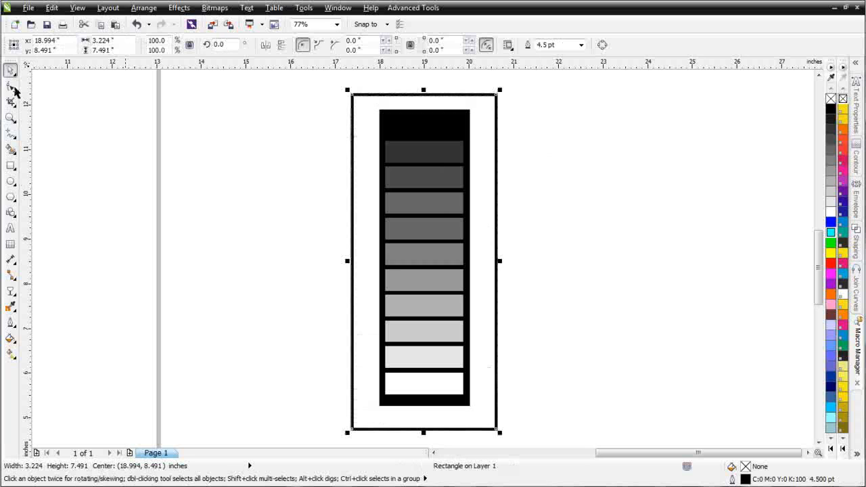
{"action": "right_click", "coordinate": [496, 184]}
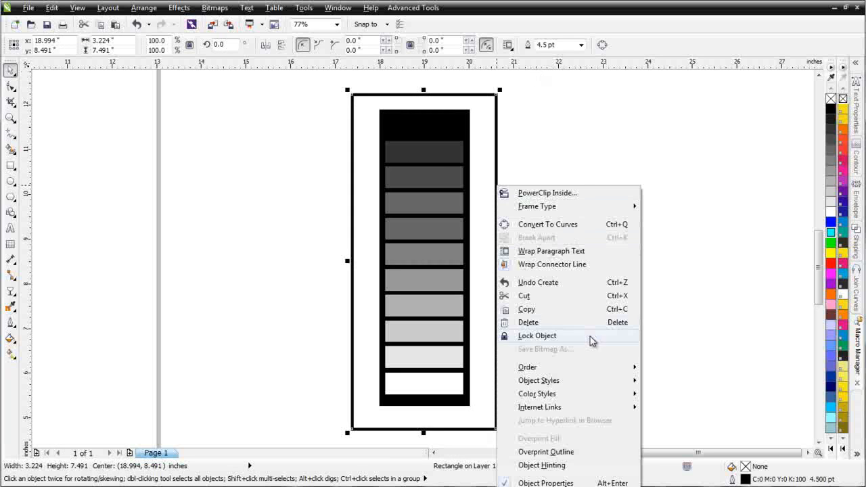
{"action": "mouse_move", "coordinate": [601, 370]}
{"action": "left_click", "coordinate": [677, 383]}
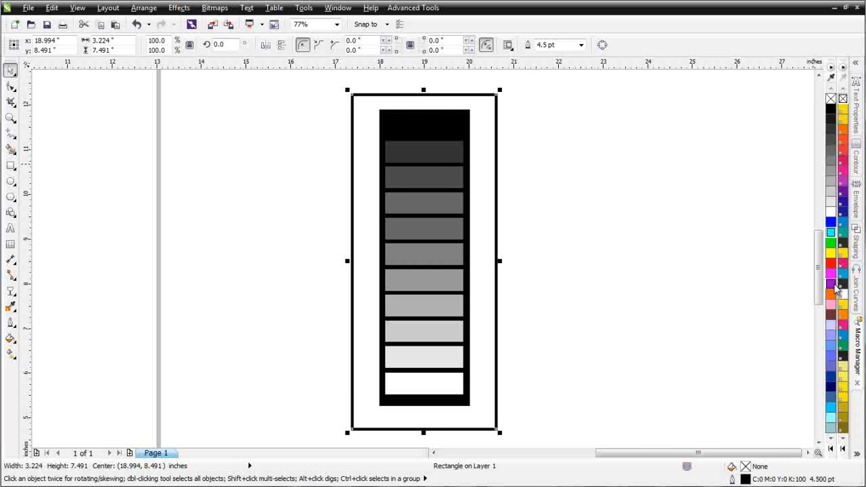
{"action": "left_click", "coordinate": [831, 222]}
{"action": "left_click", "coordinate": [587, 269]}
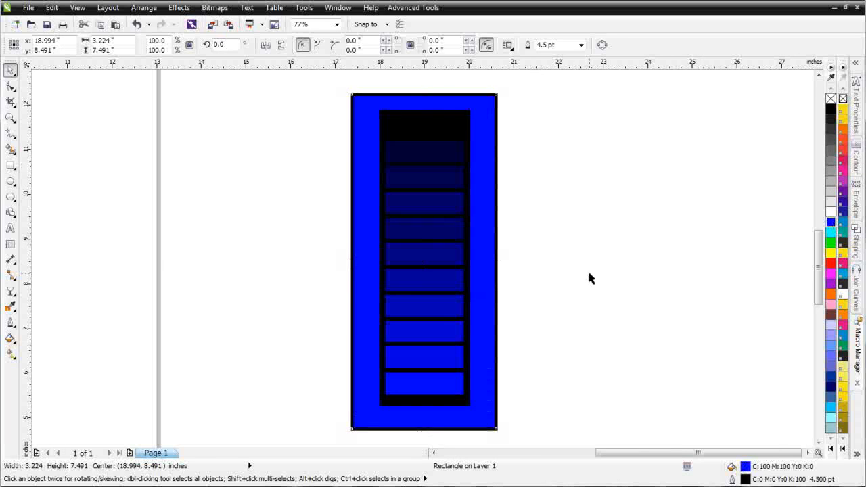
Set the halftone column's outline color to PANTONE Rubine Red C and move the column to the right of the blue rectangle.
{"action": "left_click", "coordinate": [436, 152]}
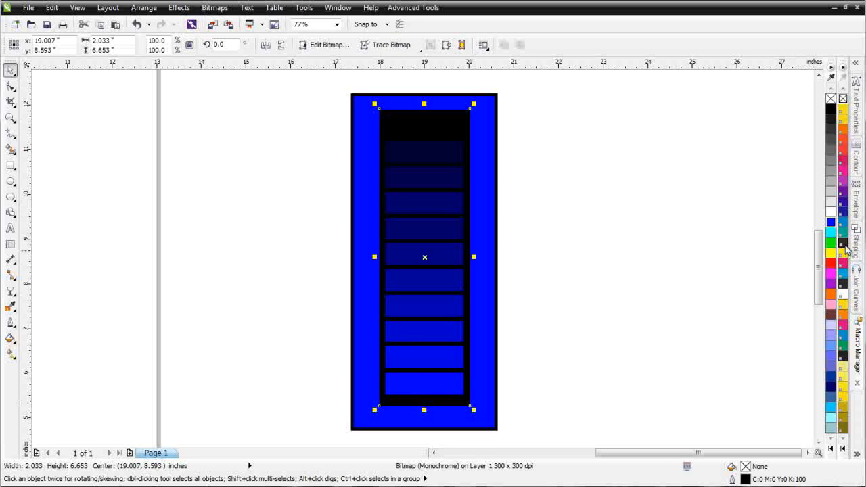
{"action": "left_click", "coordinate": [842, 161]}
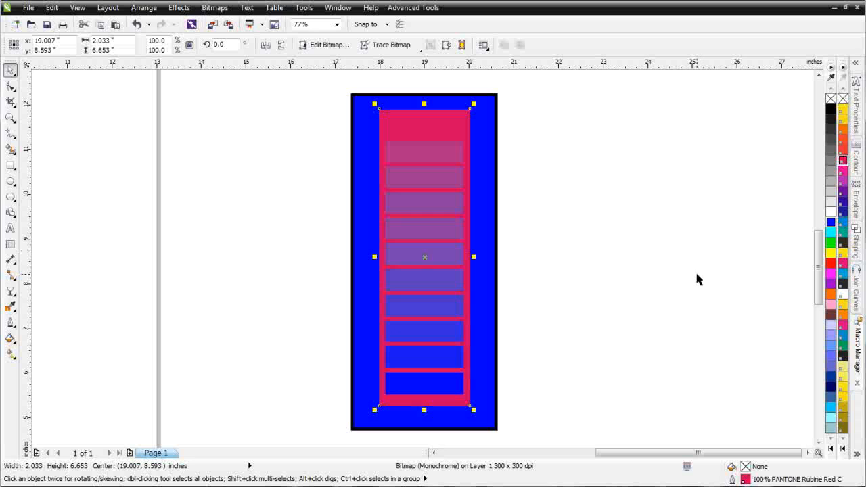
{"action": "left_click", "coordinate": [14, 308]}
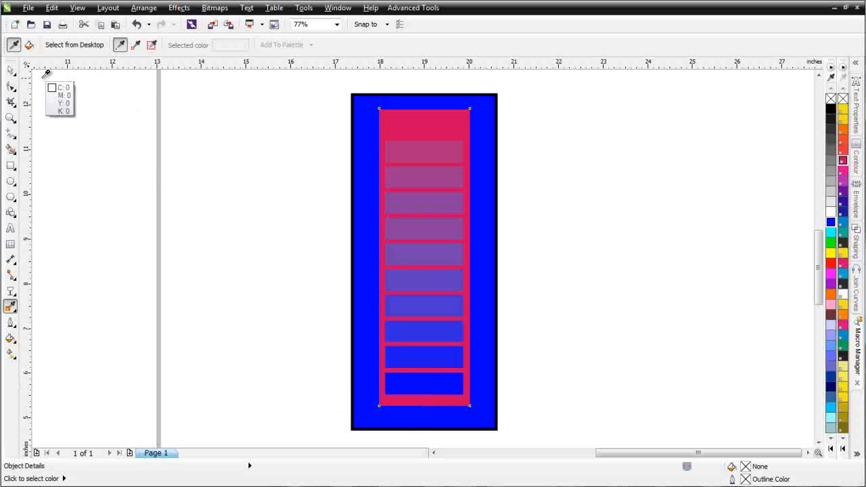
{"action": "left_click", "coordinate": [11, 72]}
{"action": "left_click_drag", "start_coordinate": [402, 117], "coordinate": [560, 119]}
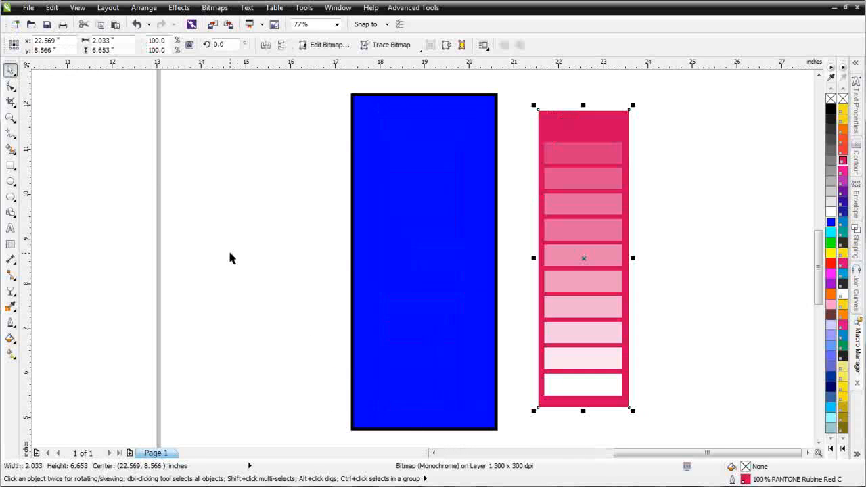